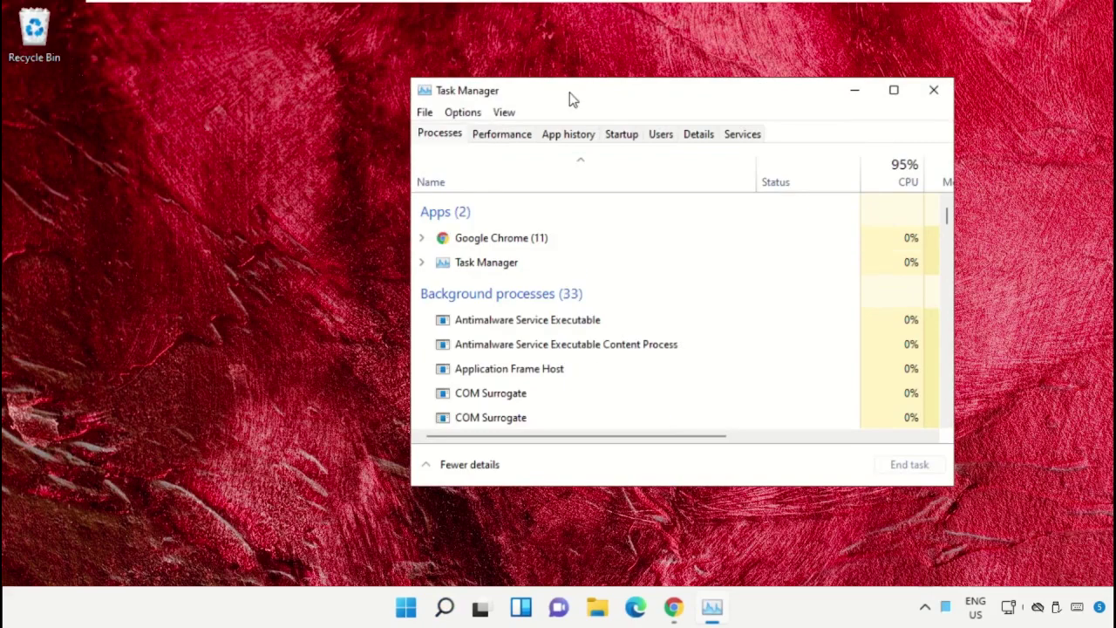
Step: Open the dialog for running a new task and arrange it beside the Task Manager window
left_click_drag(569, 92, 252, 172)
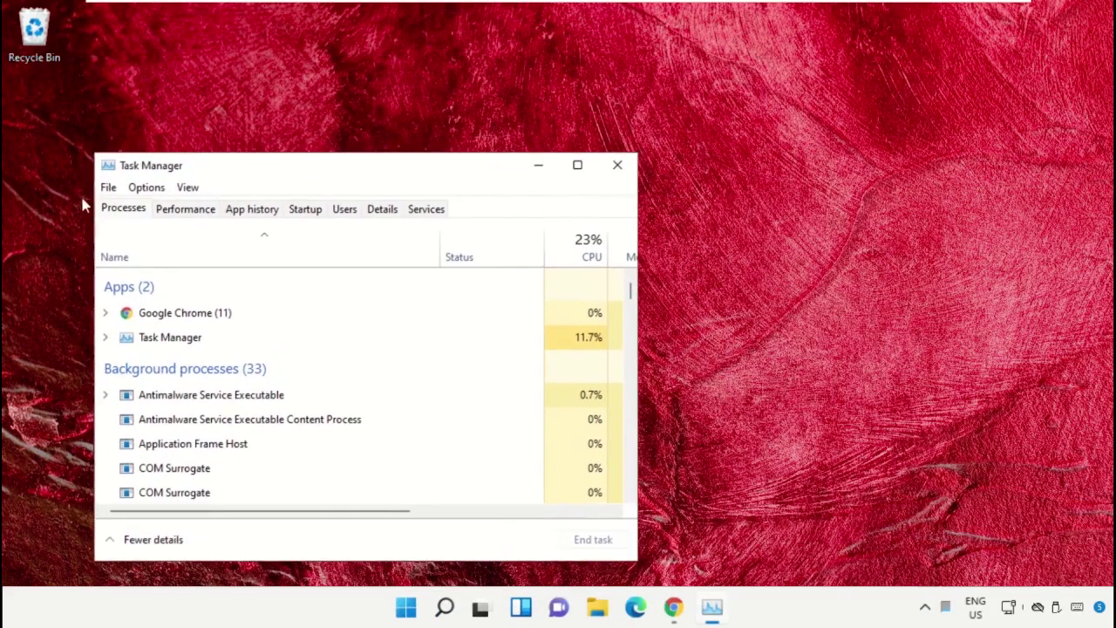
left_click(146, 186)
left_click(108, 186)
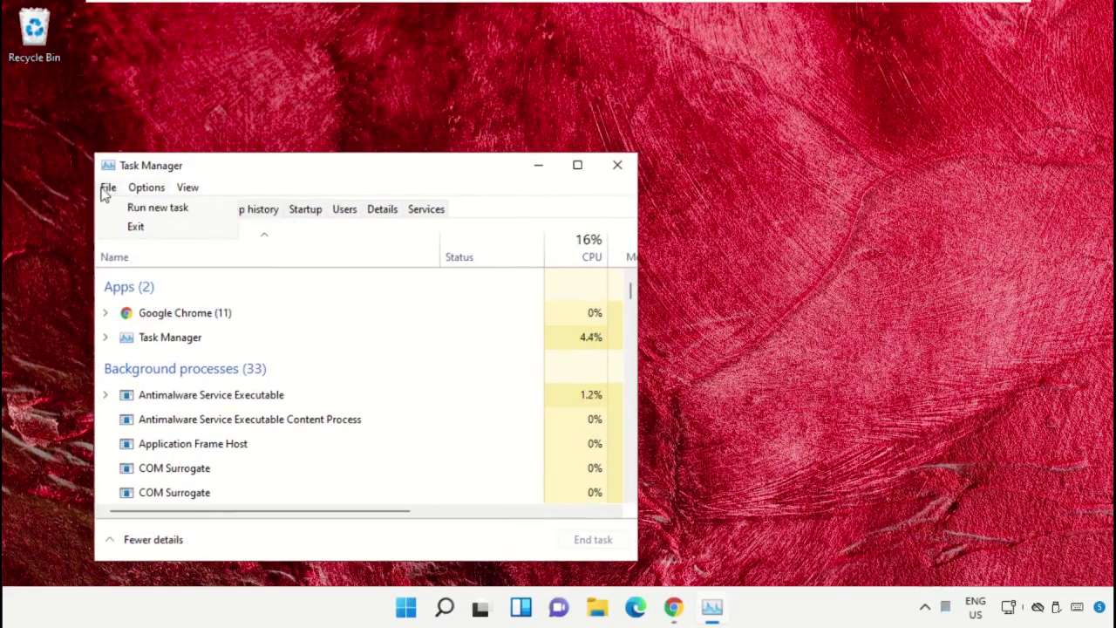
left_click(126, 209)
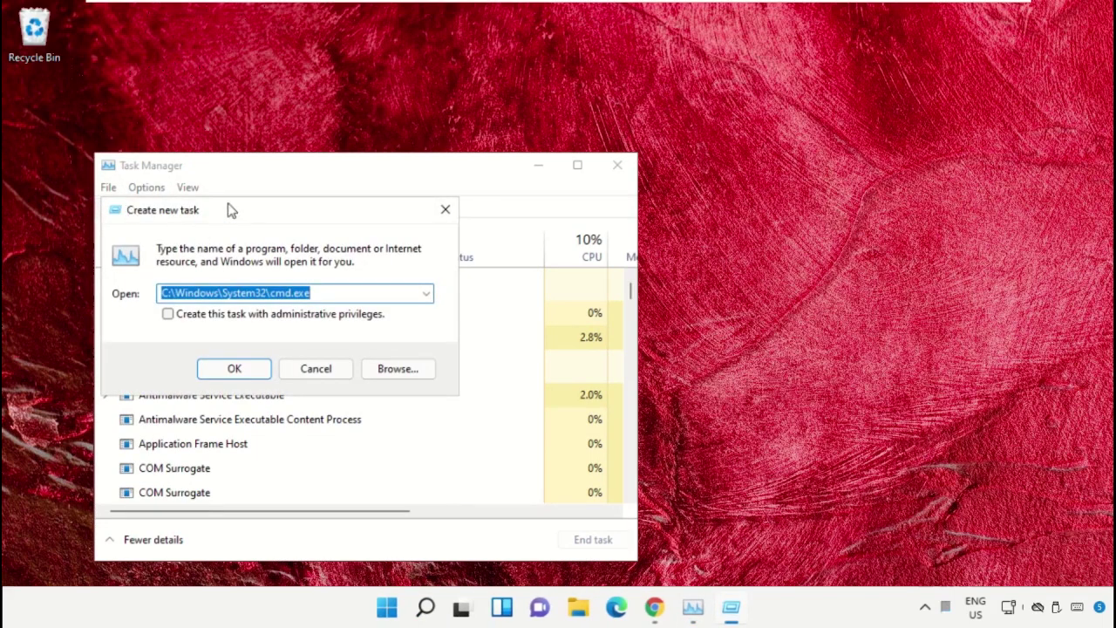
left_click_drag(232, 210, 778, 169)
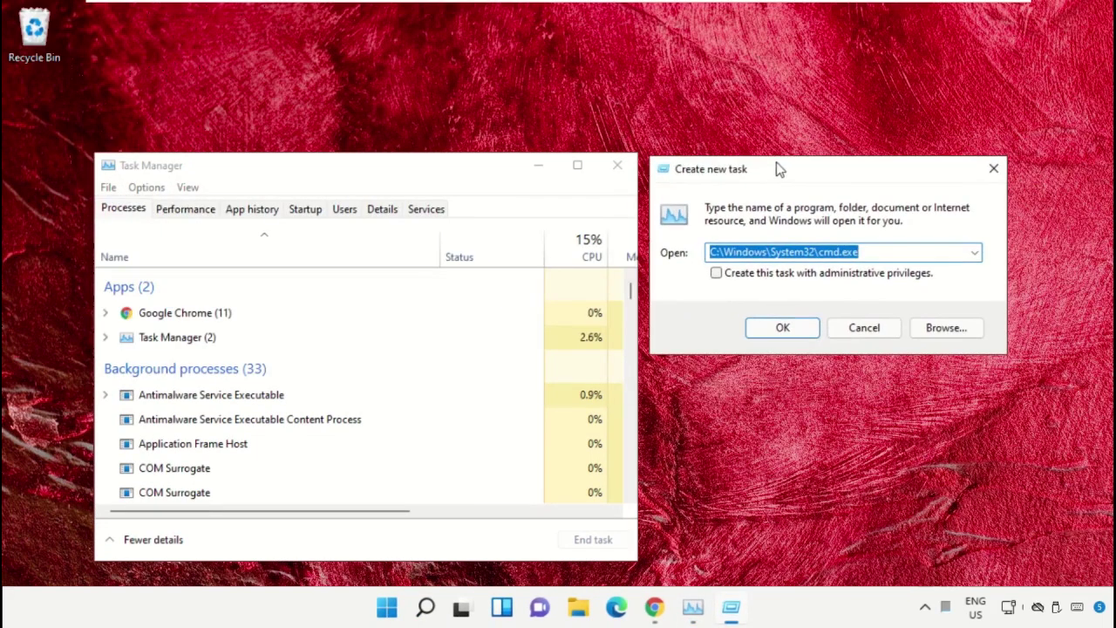
Step: Browse for the program to run and navigate to the C:\Windows\System32 folder
left_click(934, 331)
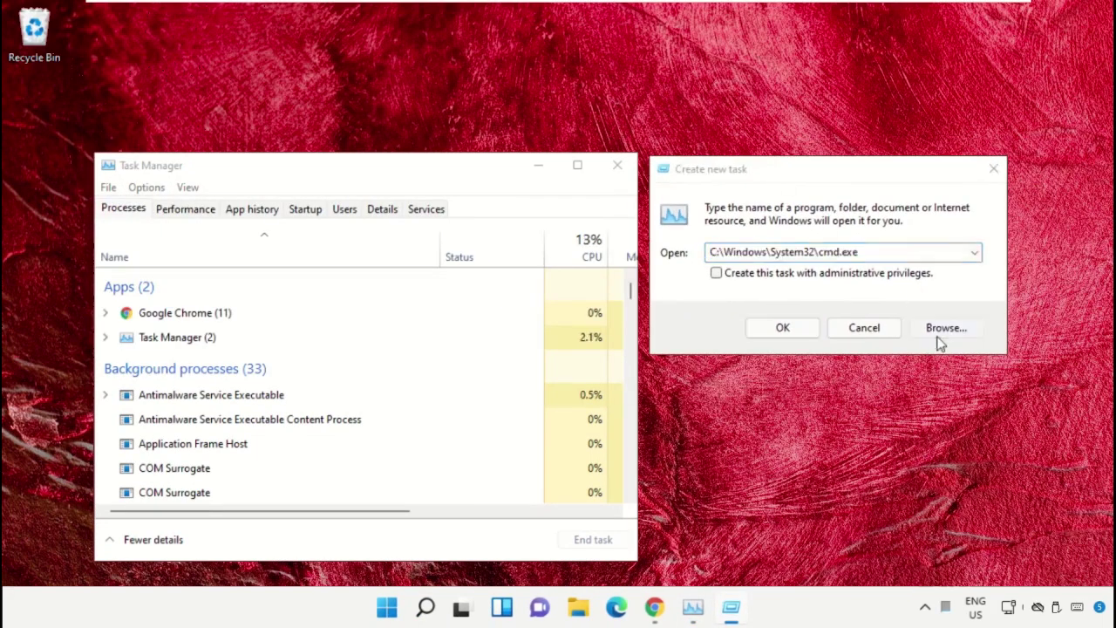
left_click(608, 262)
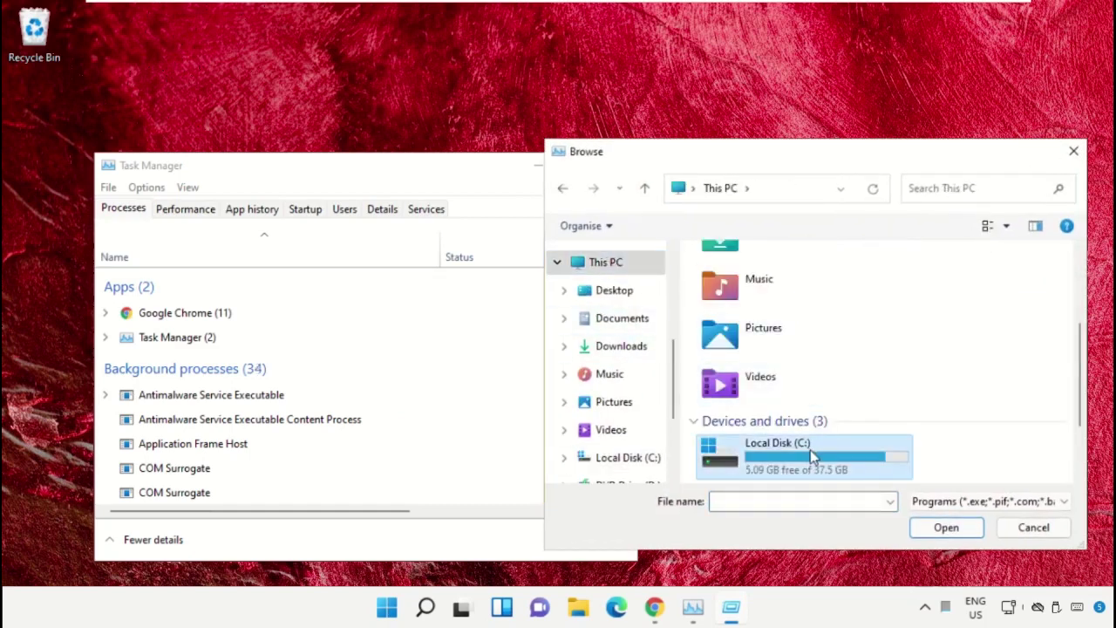
double_click(810, 450)
scroll(795, 368, "down", 3)
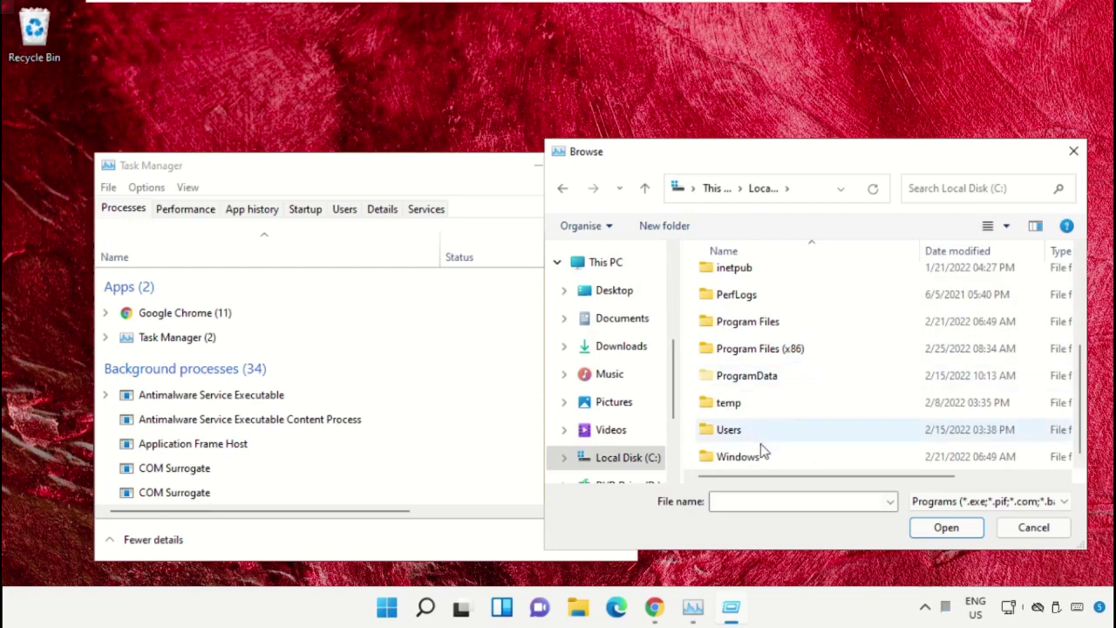
double_click(755, 457)
left_click(759, 340)
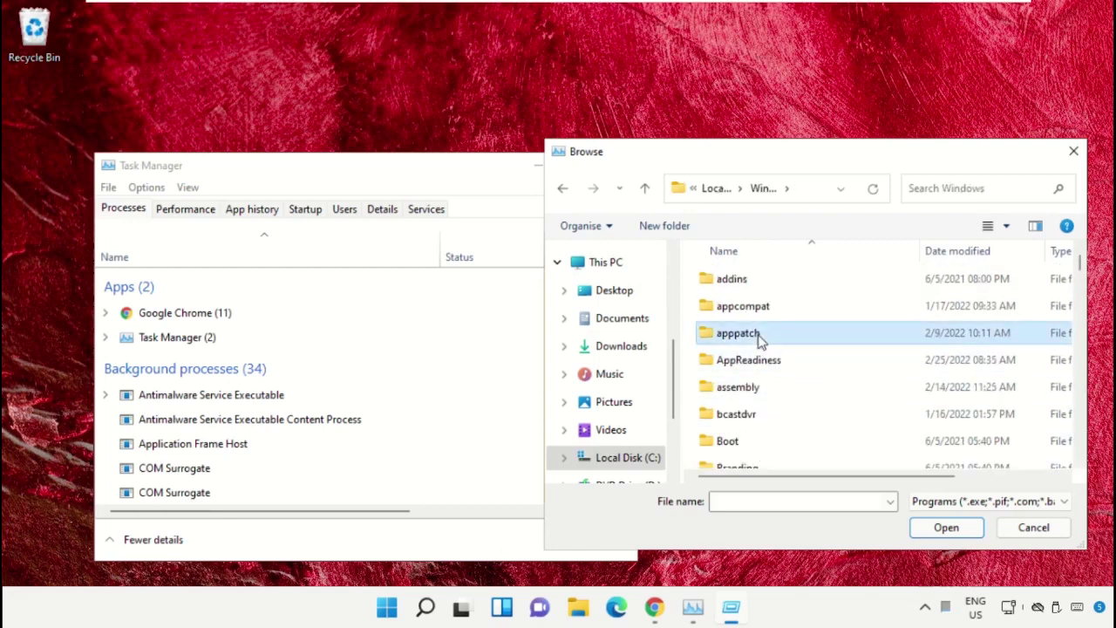
type("sys")
double_click(749, 305)
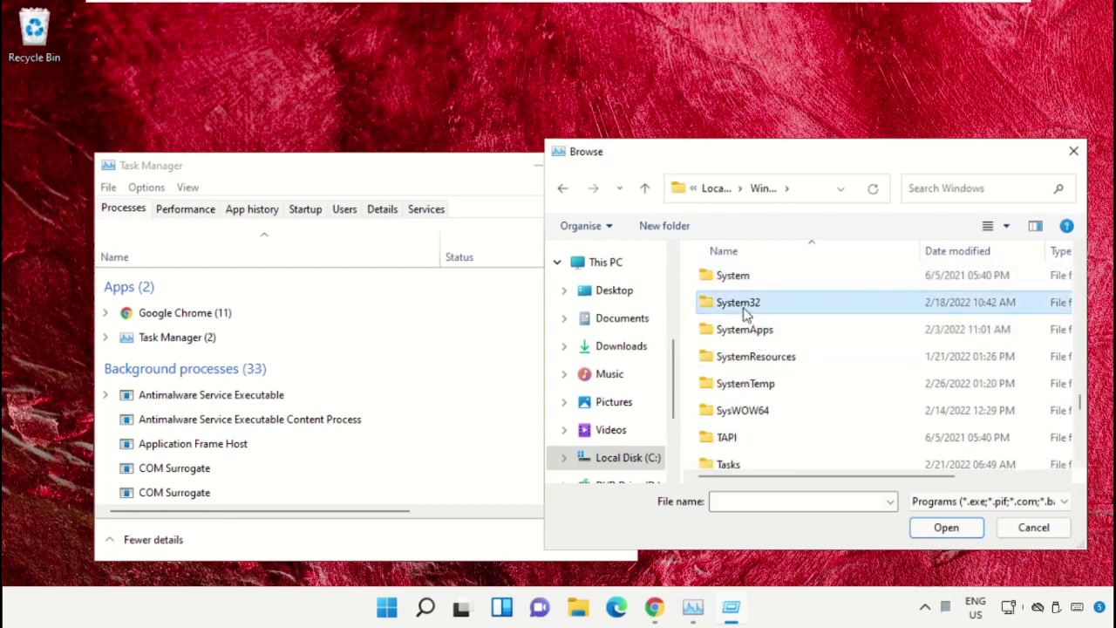
Step: Find cmd.exe in the System32 folder and choose it as the program to run
scroll(768, 350, "down", 2)
scroll(767, 350, "down", 3)
left_click(767, 349)
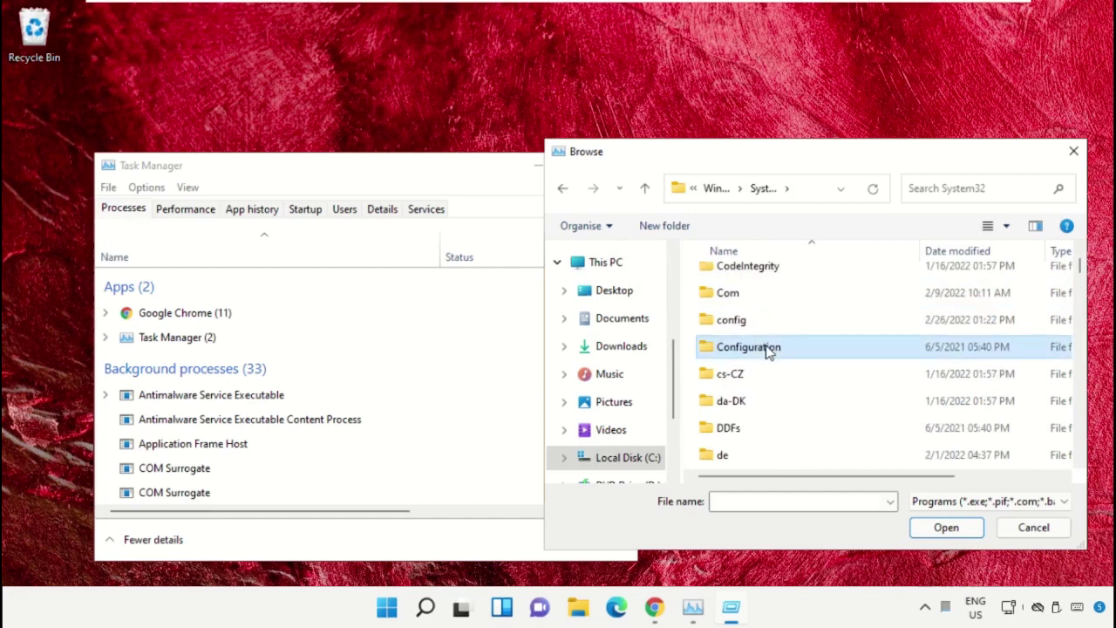
key("Down")
key("Down")
key("Down")
key("Down")
key("Down")
key("Down")
key("Down")
key("Down")
key("Down")
key("Down")
key("Down")
key("Down")
key("Down")
key("Down")
key("Down")
key("Down")
key("Down")
key("Down")
key("Down")
key("Down")
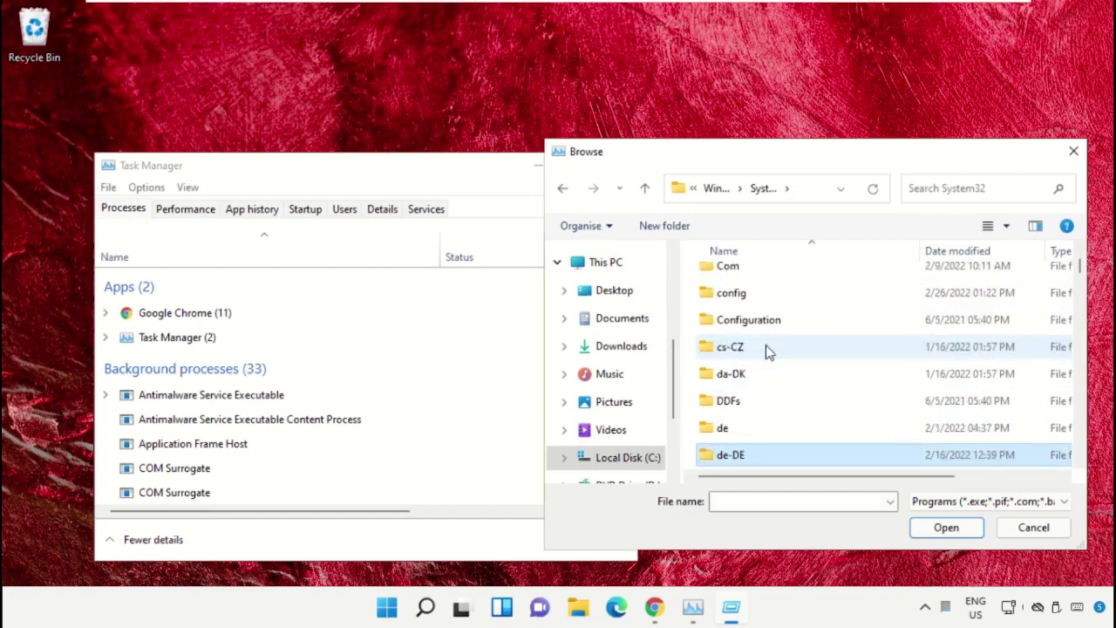
key("Down")
key("Down")
key("Down")
key("Down")
key("Down")
key("Down")
key("Down")
key("Down")
key("Down")
key("Down")
key("Down")
key("Down")
key("Down")
key("Down")
key("Down")
key("Down")
key("Down")
key("Down")
key("Down")
key("Down")
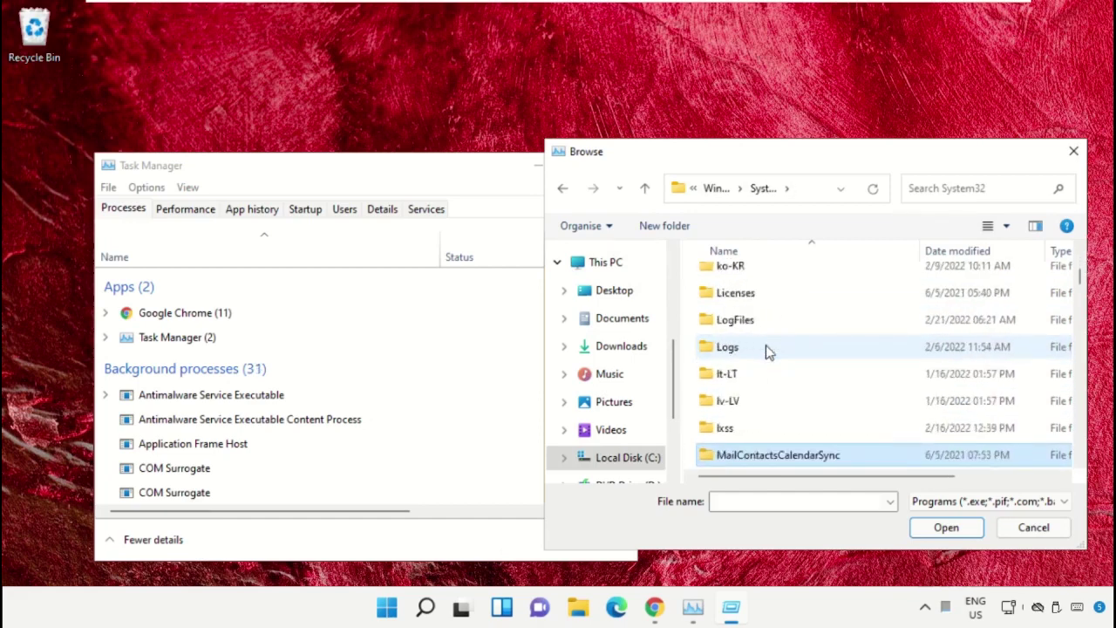
key("Down")
key("Down")
key("Down")
key("Down")
key("Down")
key("Down")
key("Down")
key("Down")
key("Down")
key("Down")
key("Down")
key("Down")
key("Down")
key("Down")
key("Down")
key("Down")
key("Down")
key("Down")
key("Down")
key("Down")
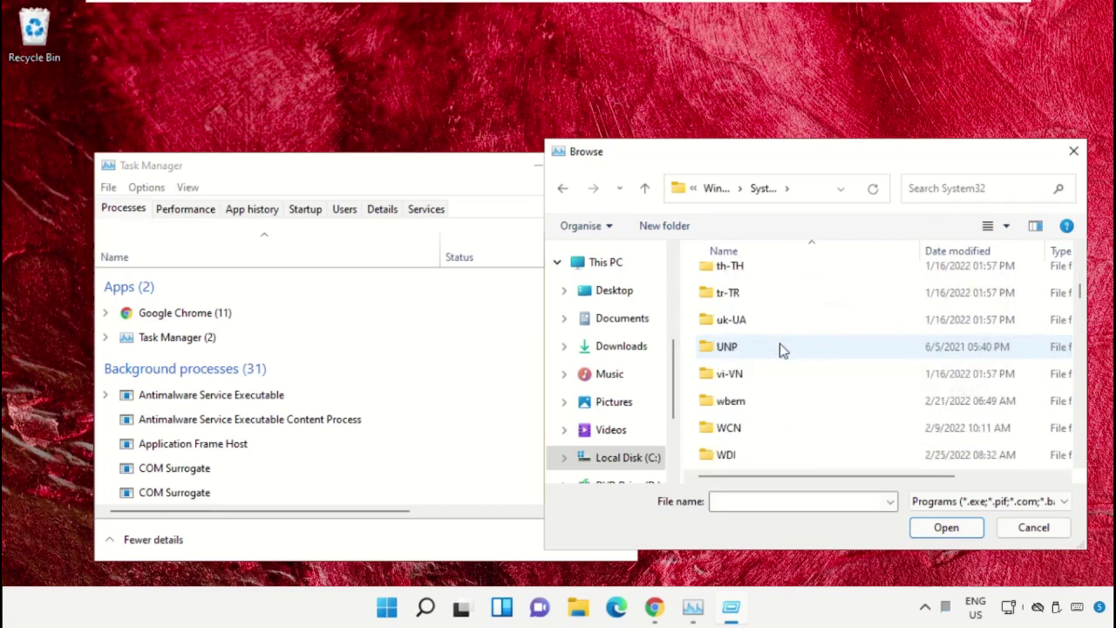
type("cmd.exe")
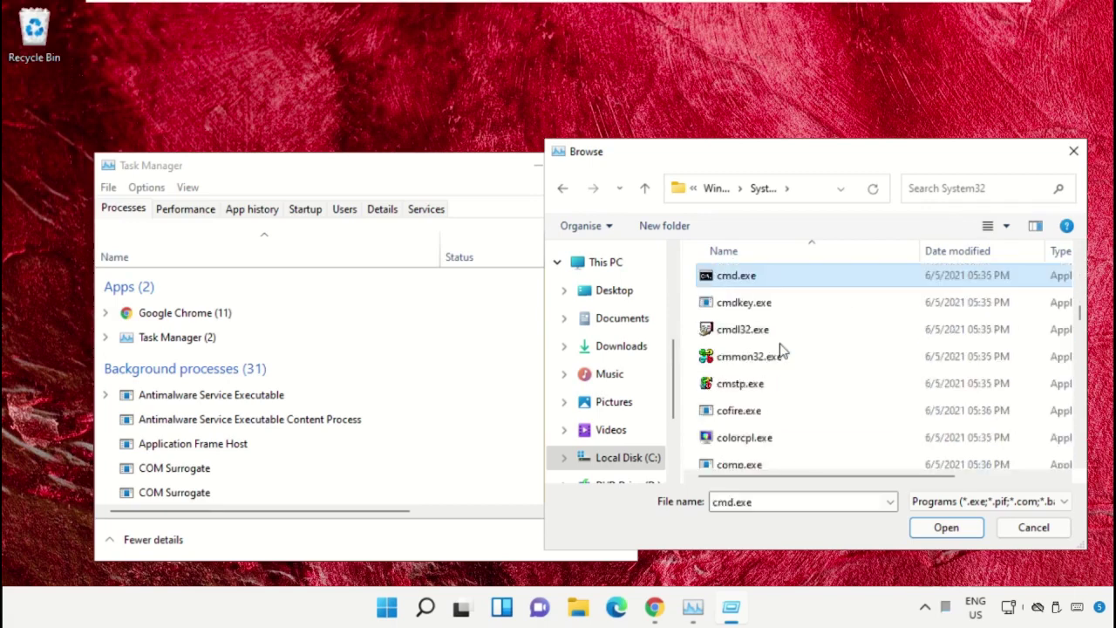
left_click(930, 529)
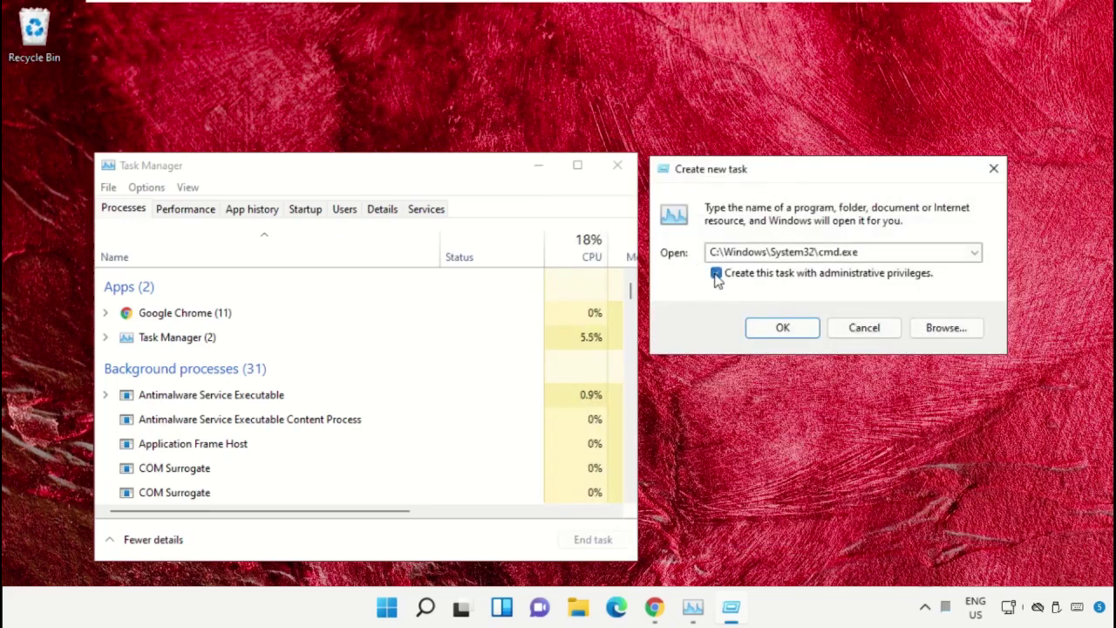
Step: Enable administrative privileges for the cmd.exe task and run it
left_click(716, 274)
left_click(796, 329)
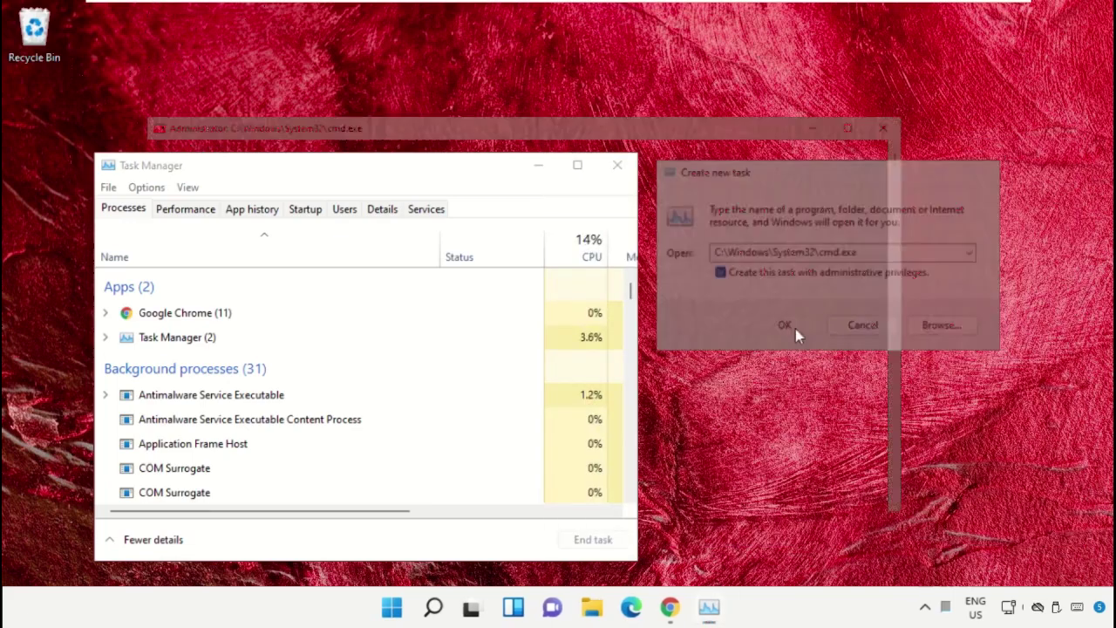
Step: Minimize Task Manager, then shrink the Command Prompt window and move it nearer the middle of the desktop
left_click(544, 166)
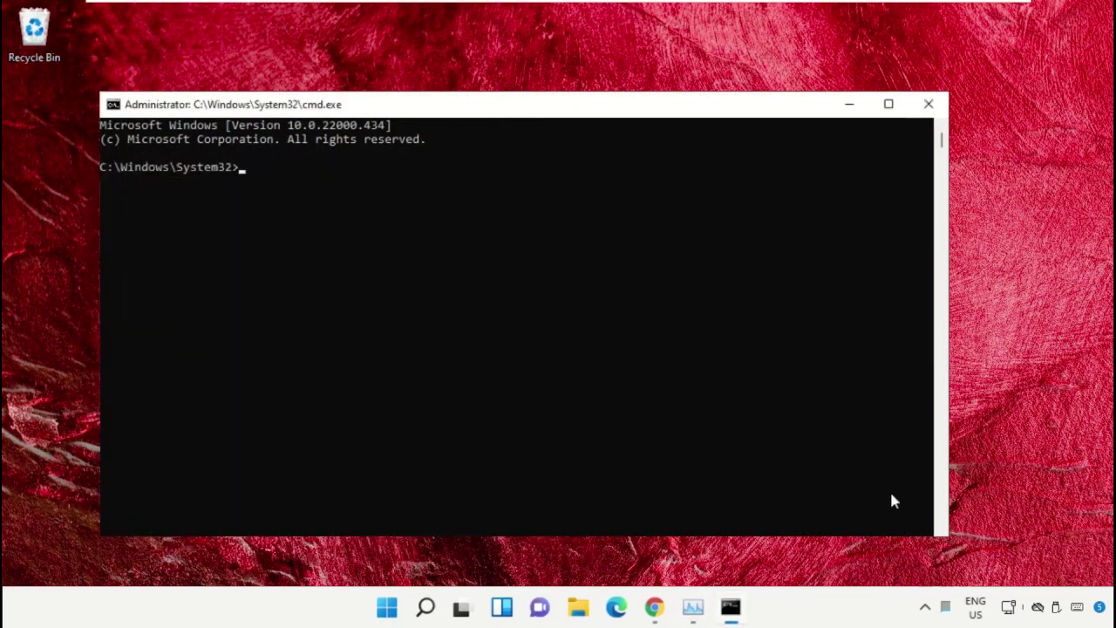
left_click_drag(951, 541, 756, 432)
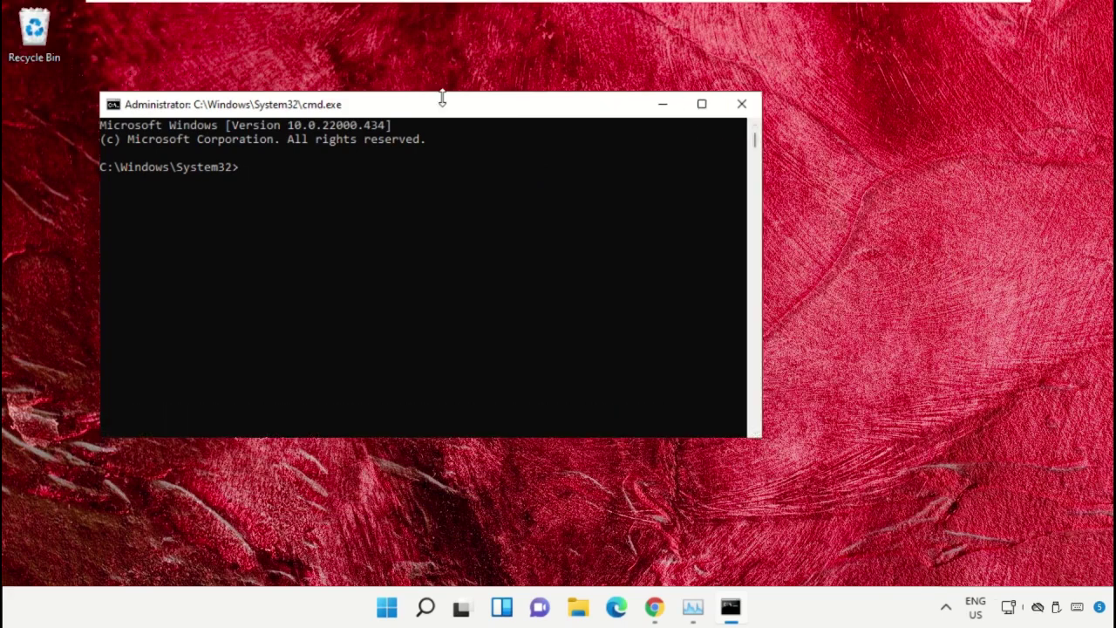
left_click_drag(436, 107, 548, 231)
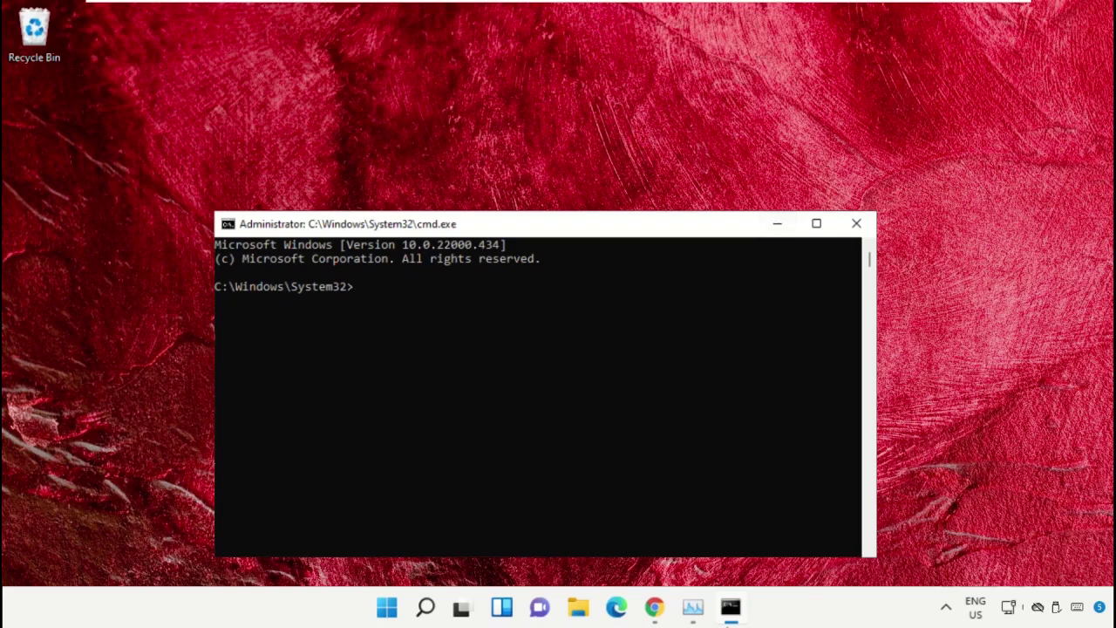
Step: Switch to Google Chrome, search for "hows.tech windows commands" and open the Important Windows Commands page
left_click(654, 608)
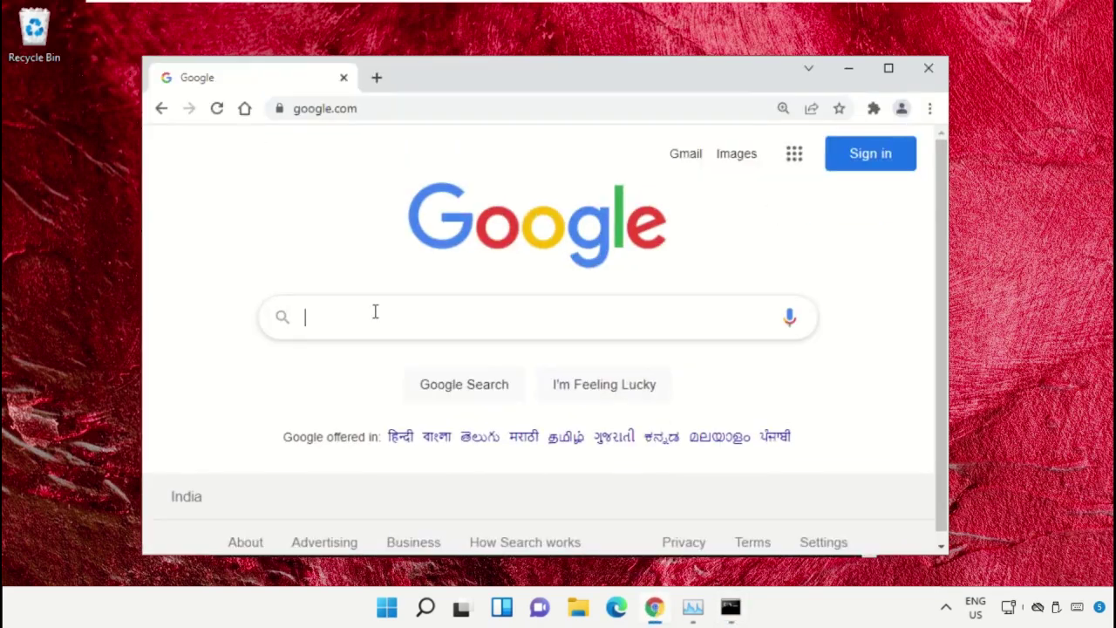
left_click(378, 322)
type("hows")
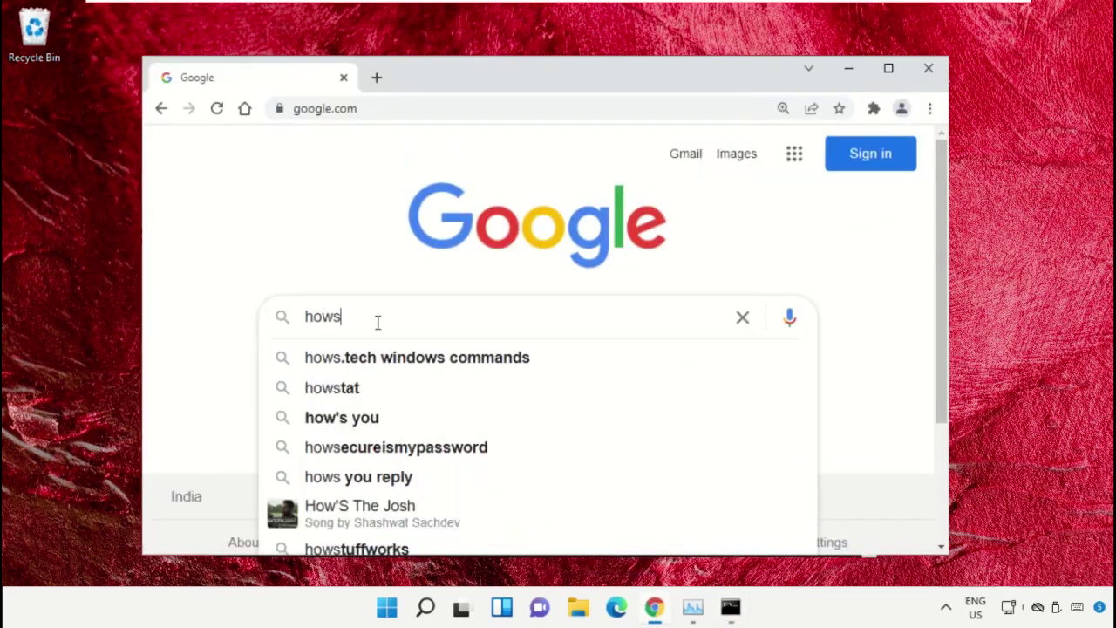
key("Down")
key("Return")
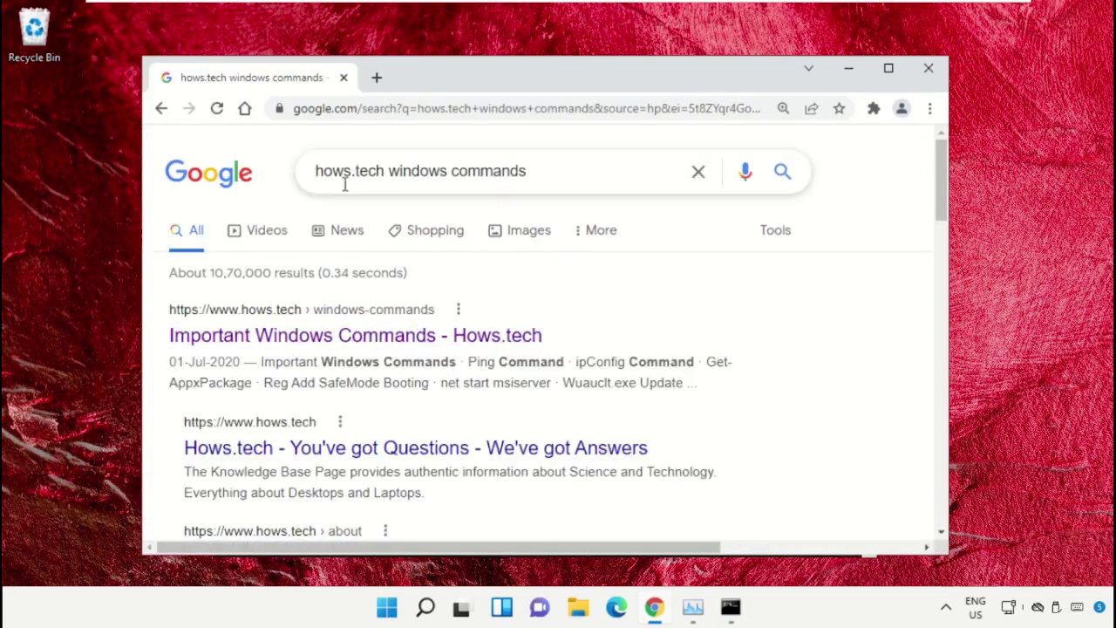
left_click(422, 340)
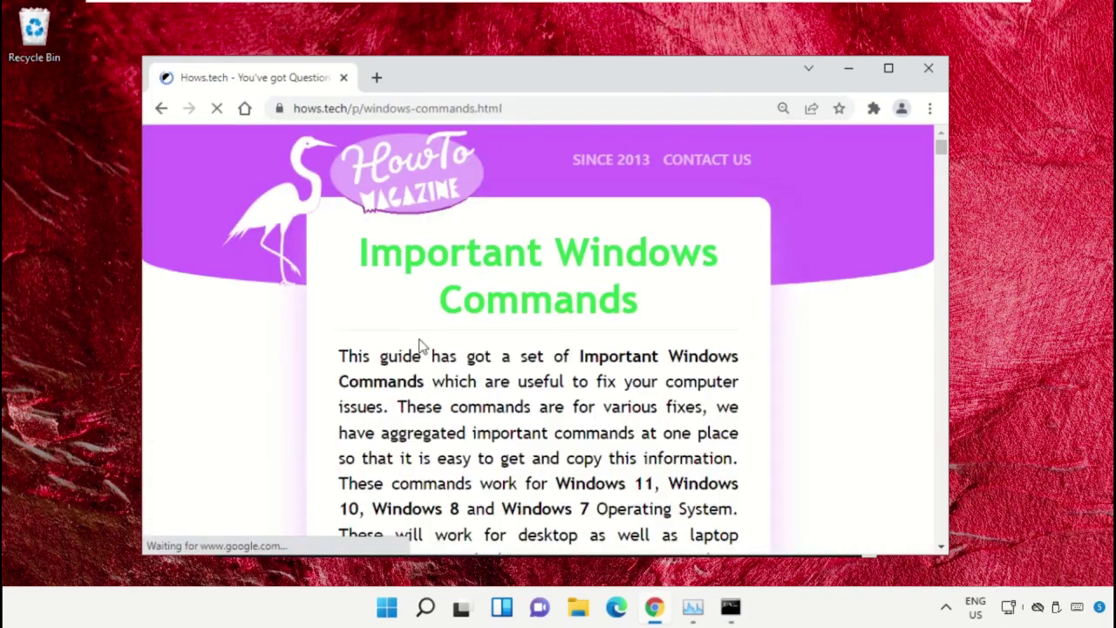
Step: Look through the Important Windows Commands page for the sfc commands, Command 11 to Command 13
scroll(697, 315, "down", 7)
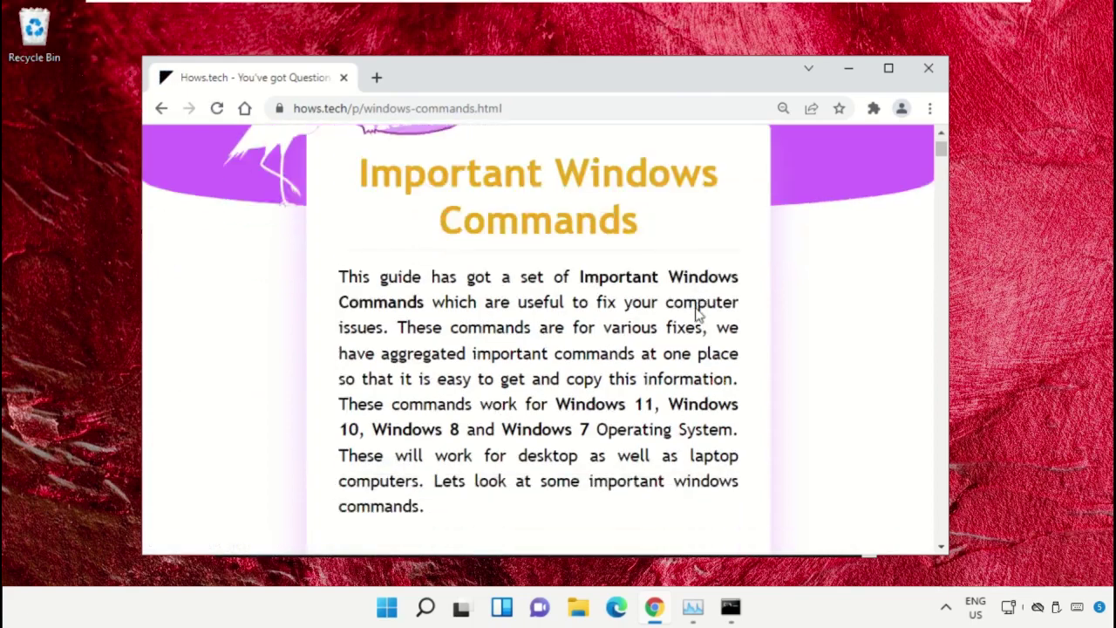
scroll(698, 315, "down", 15)
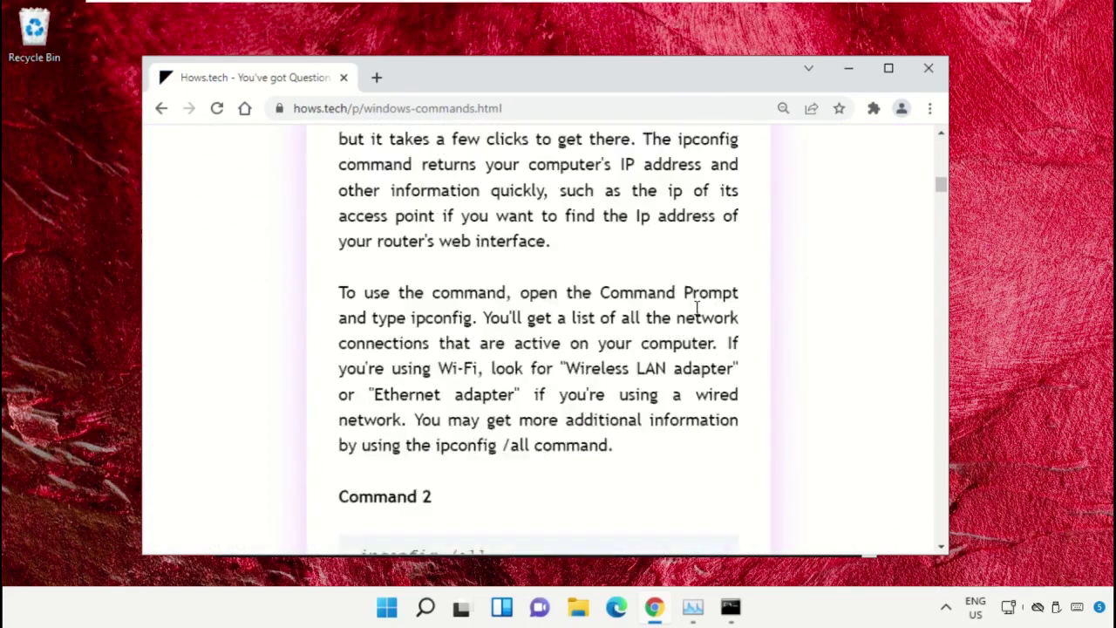
scroll(698, 314, "down", 15)
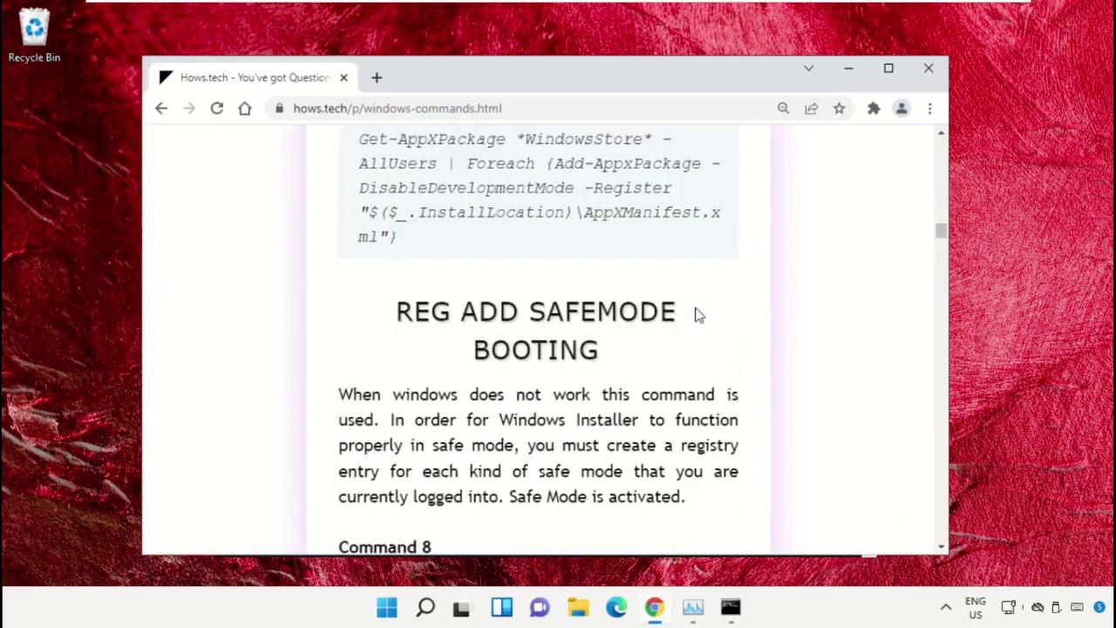
scroll(575, 336, "down", 4)
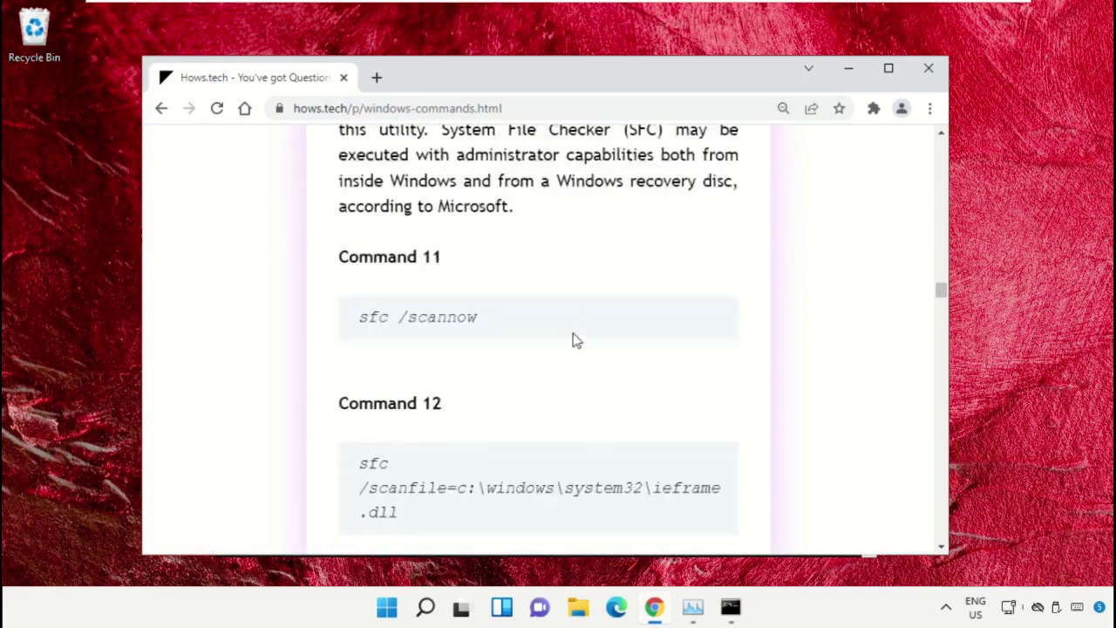
scroll(574, 340, "down", 1)
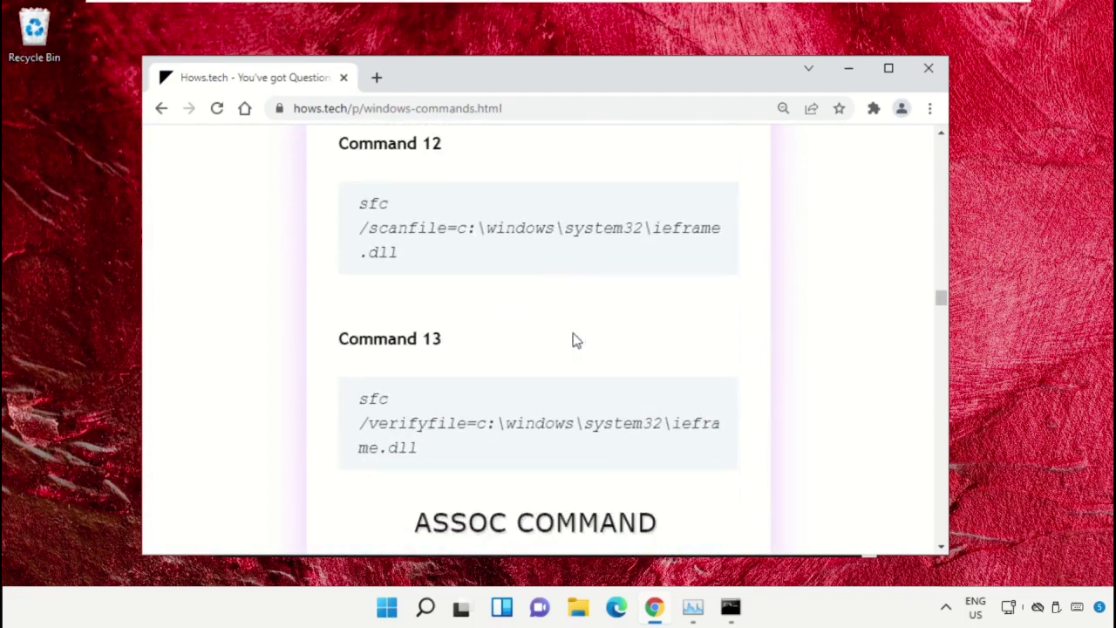
scroll(575, 339, "down", 1)
scroll(575, 339, "up", 2)
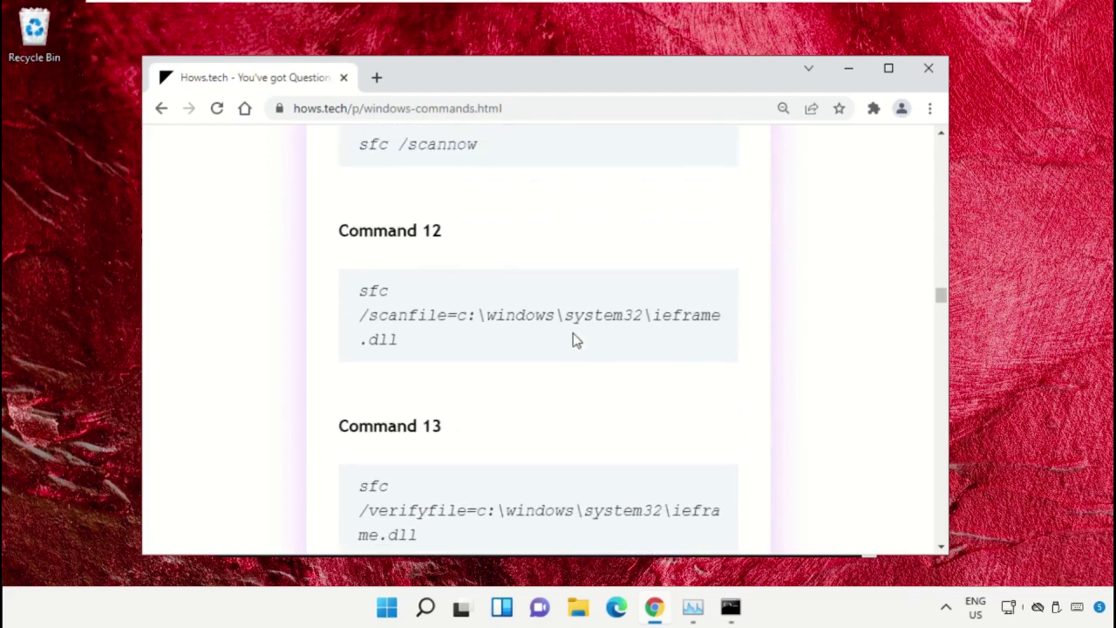
scroll(575, 339, "up", 1)
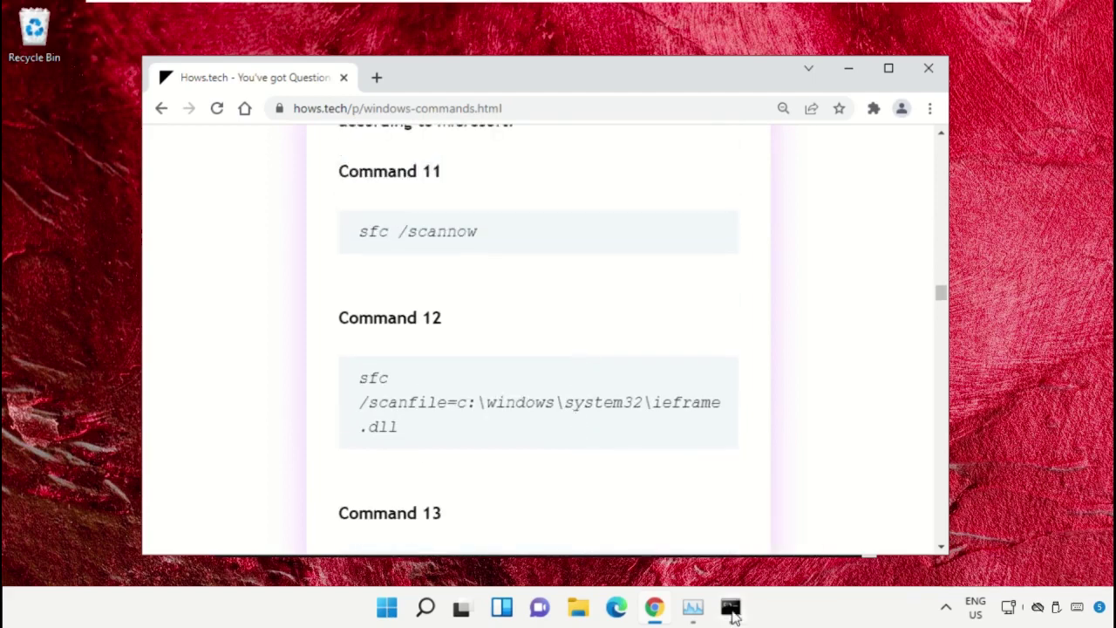
Step: Switch to Command Prompt and rearrange its window and the browser so both the sfc commands and the console are accessible
left_click(731, 610)
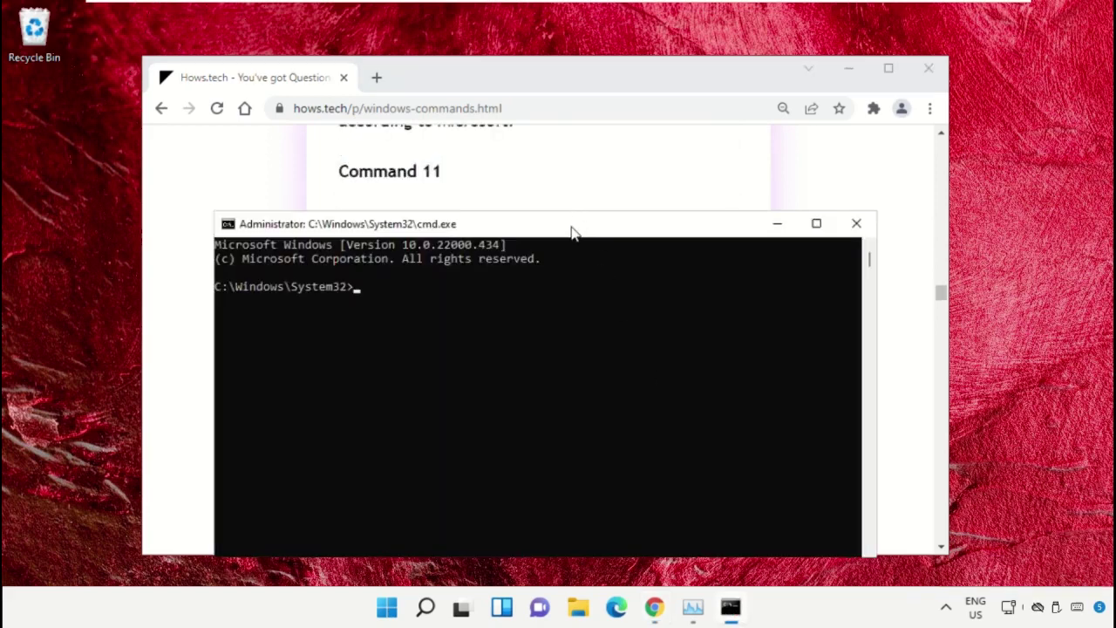
left_click_drag(573, 229, 712, 253)
left_click(573, 90)
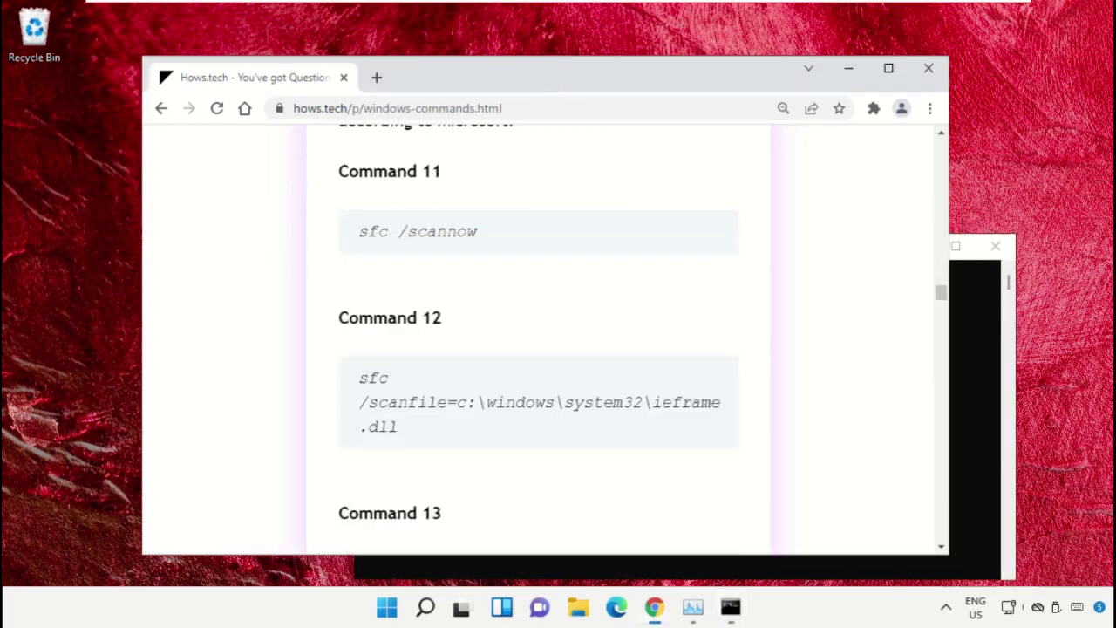
left_click_drag(553, 69, 476, 93)
left_click(885, 249)
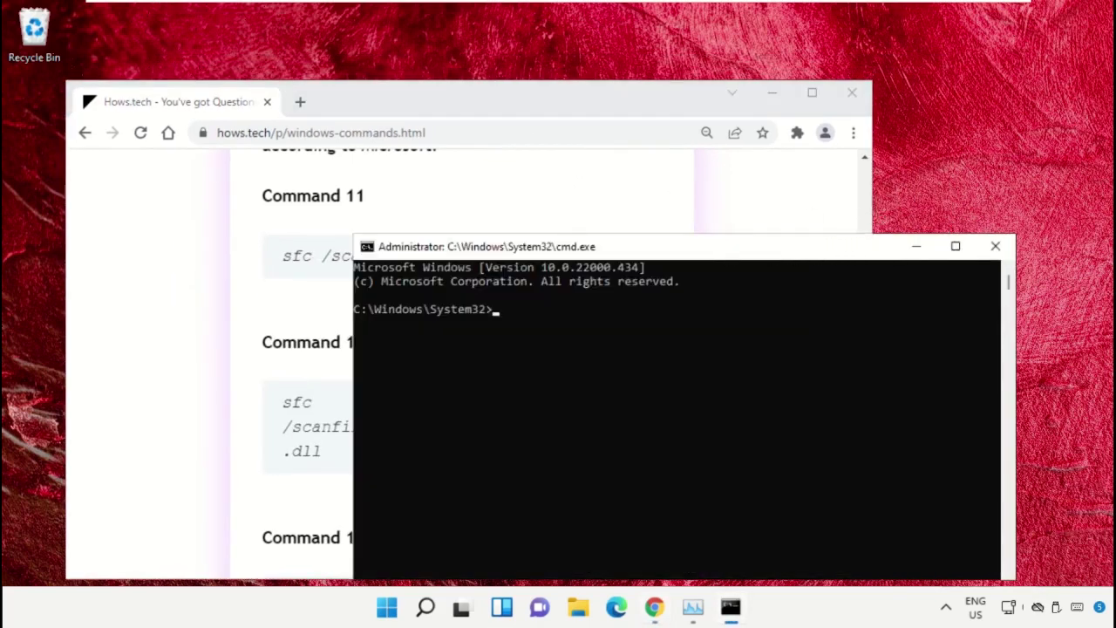
left_click_drag(727, 253, 852, 167)
Step: Copy Command 12, sfc /scanfile=c:\windows\system32\ieframe.dll, from the web page and run it in Command Prompt
triple_click(319, 439)
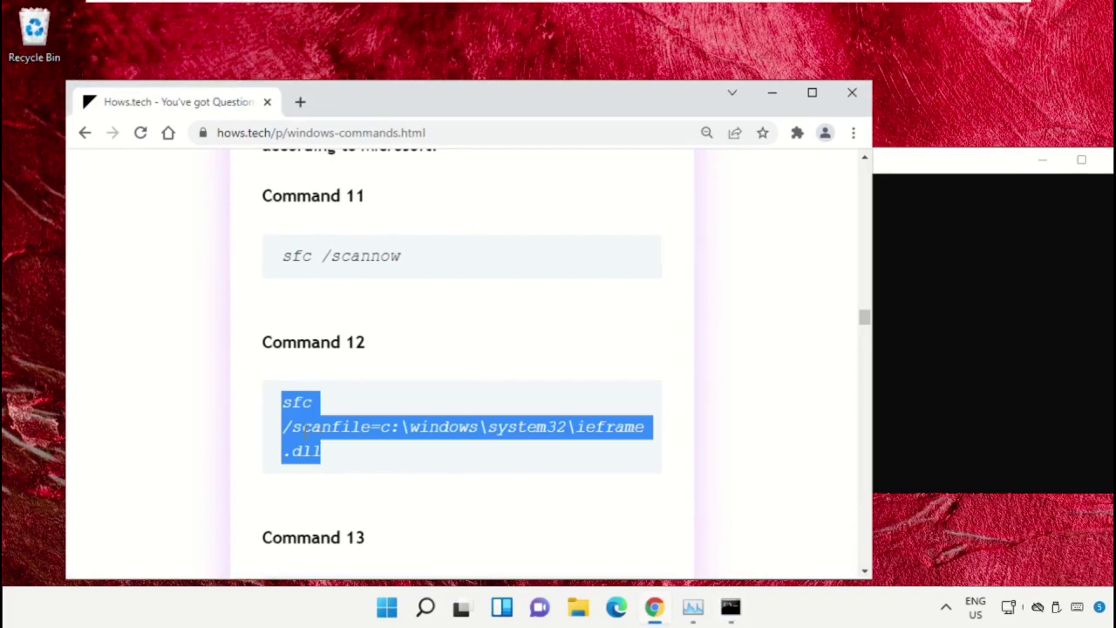
left_click(394, 425)
triple_click(363, 428)
right_click(364, 428)
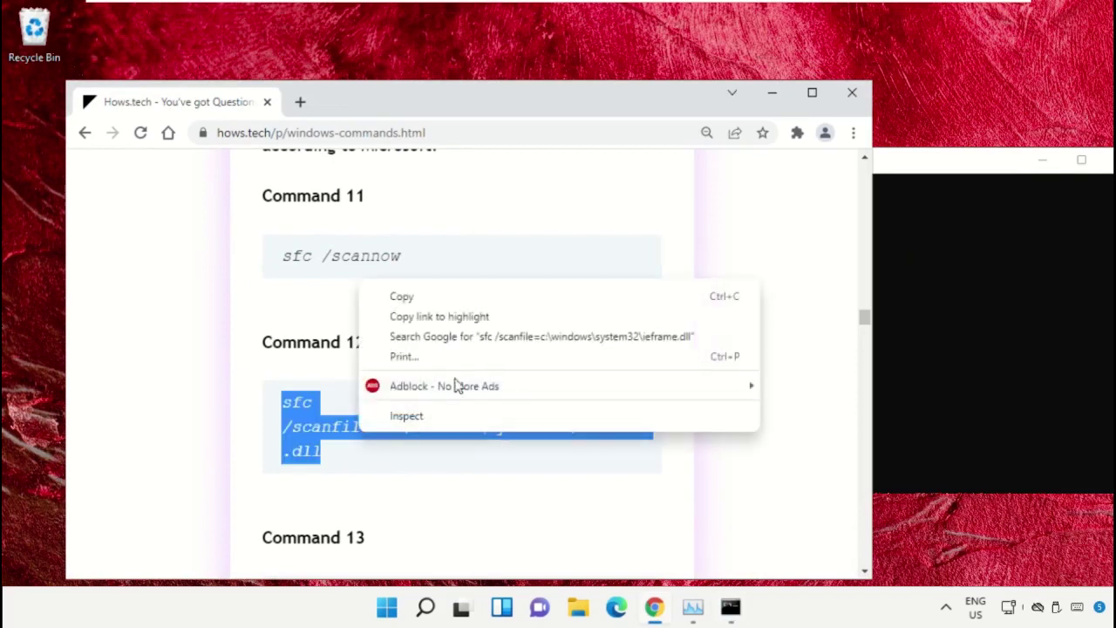
left_click(450, 299)
left_click_drag(939, 160, 501, 165)
right_click(671, 238)
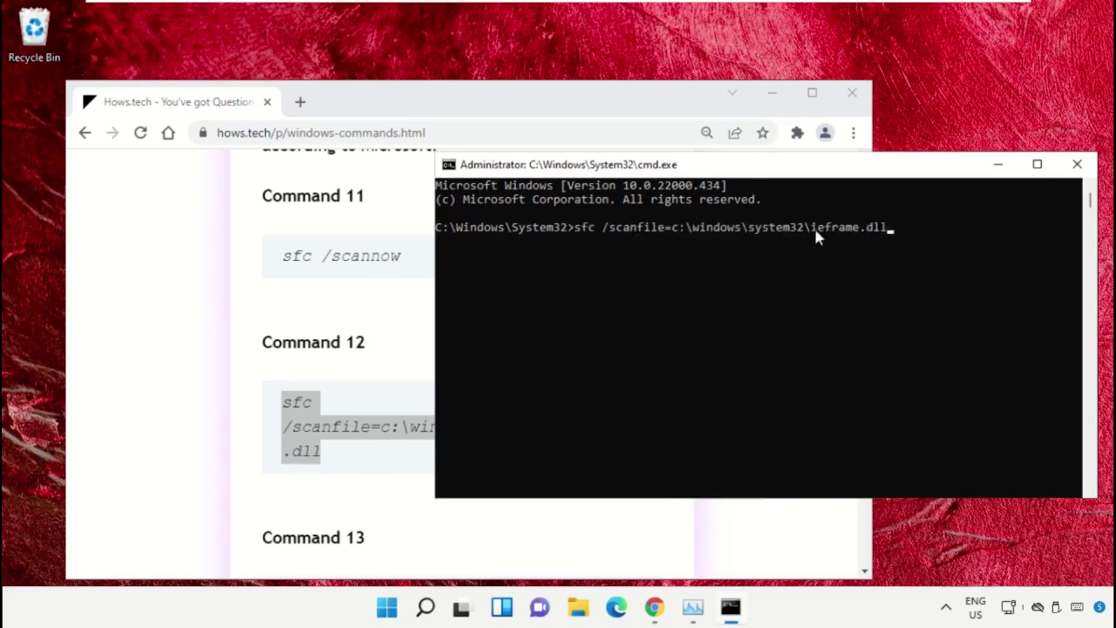
key("Return")
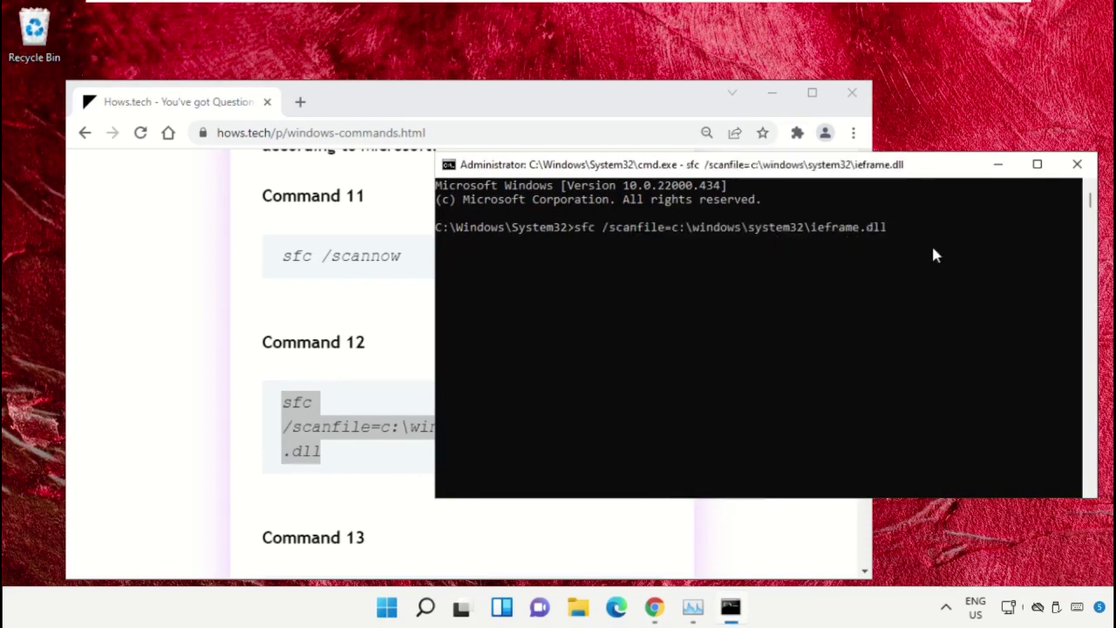
Step: Copy Command 13, sfc /verifyfile=c:\windows\system32\ieframe.dll, from the web page and run it in Command Prompt
left_click(367, 305)
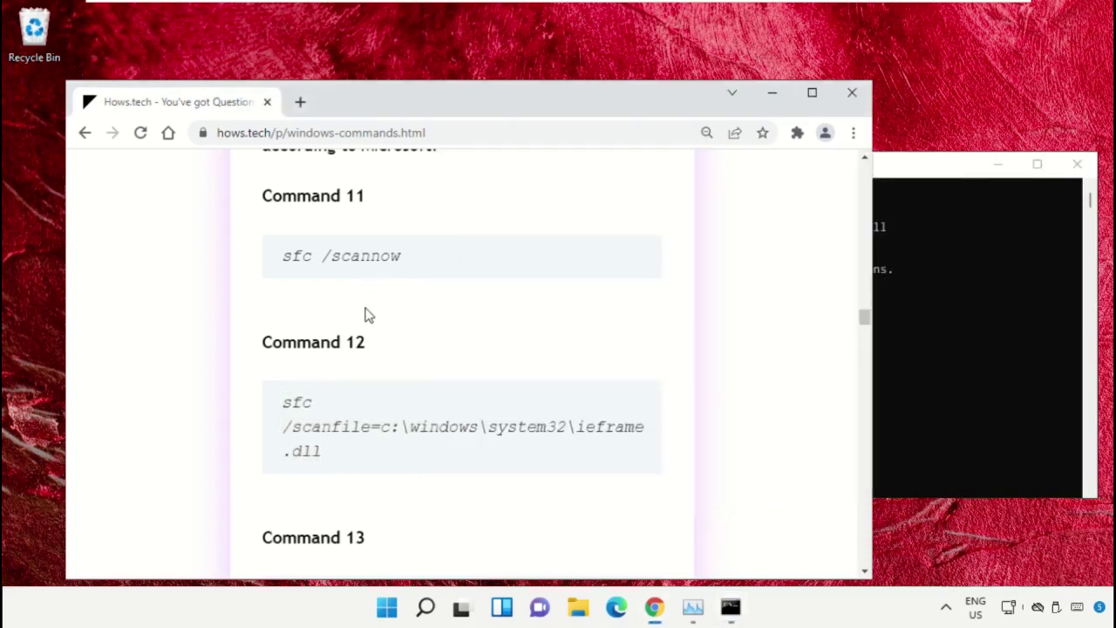
scroll(401, 349, "down", 2)
scroll(394, 319, "down", 1)
triple_click(379, 358)
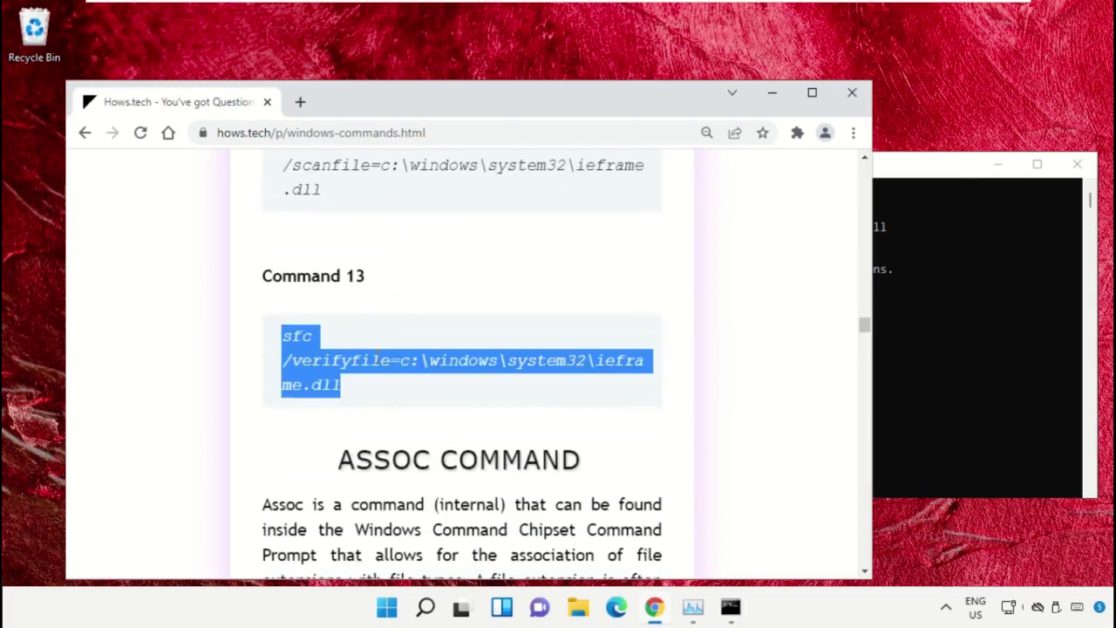
right_click(368, 370)
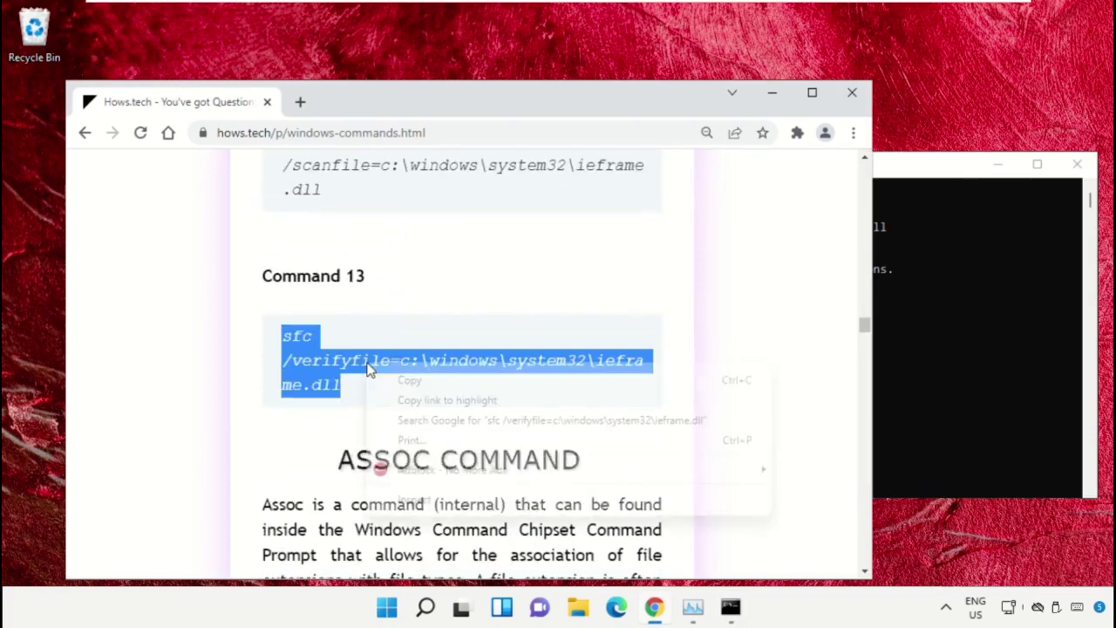
left_click(444, 384)
left_click(1047, 317)
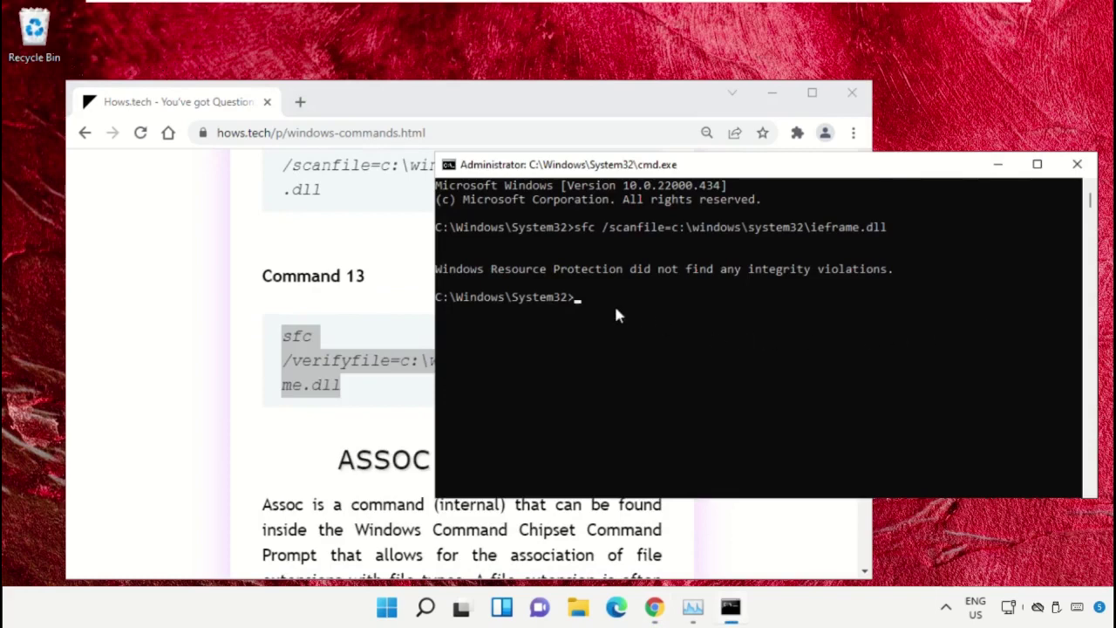
key("ctrl+v")
key("Return")
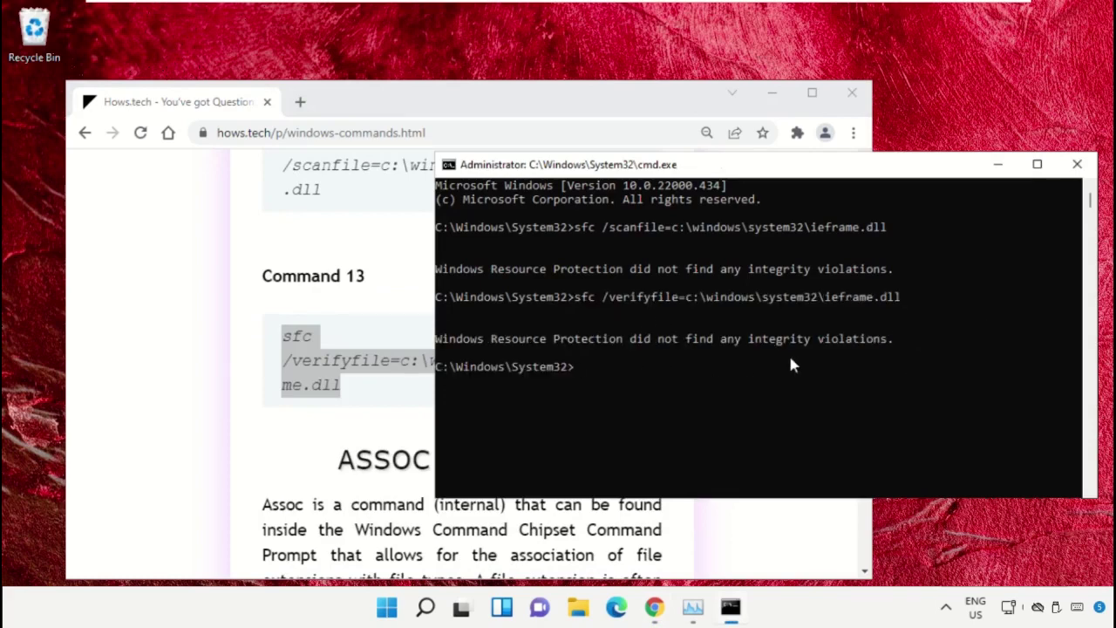
Step: Minimize the browser window and end the Command Prompt session with the exit command
left_click(768, 94)
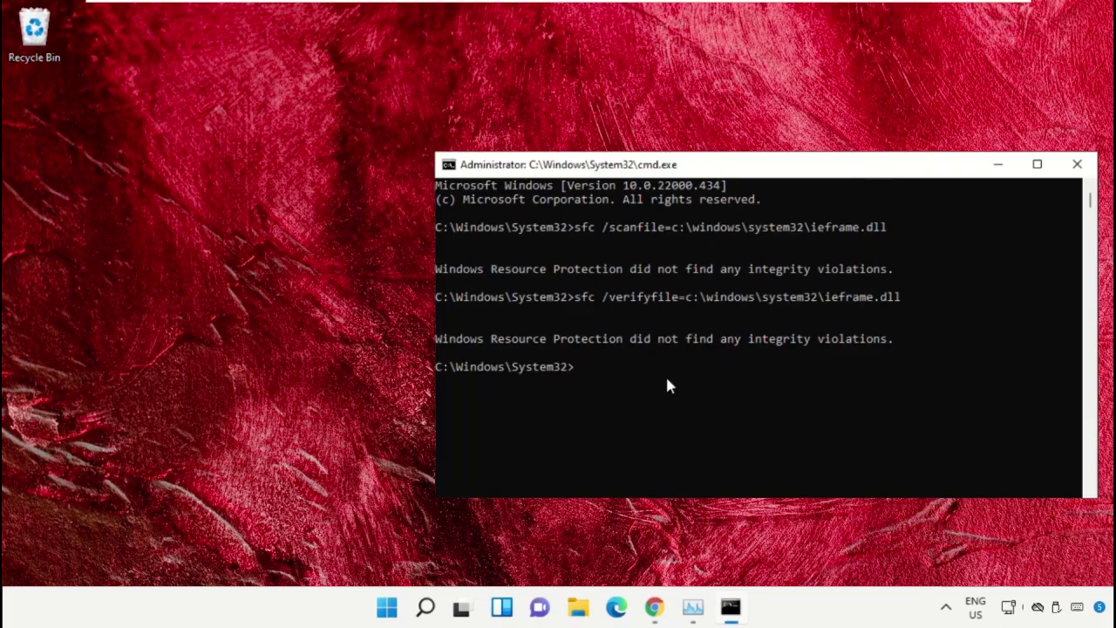
type("exit")
key("Return")
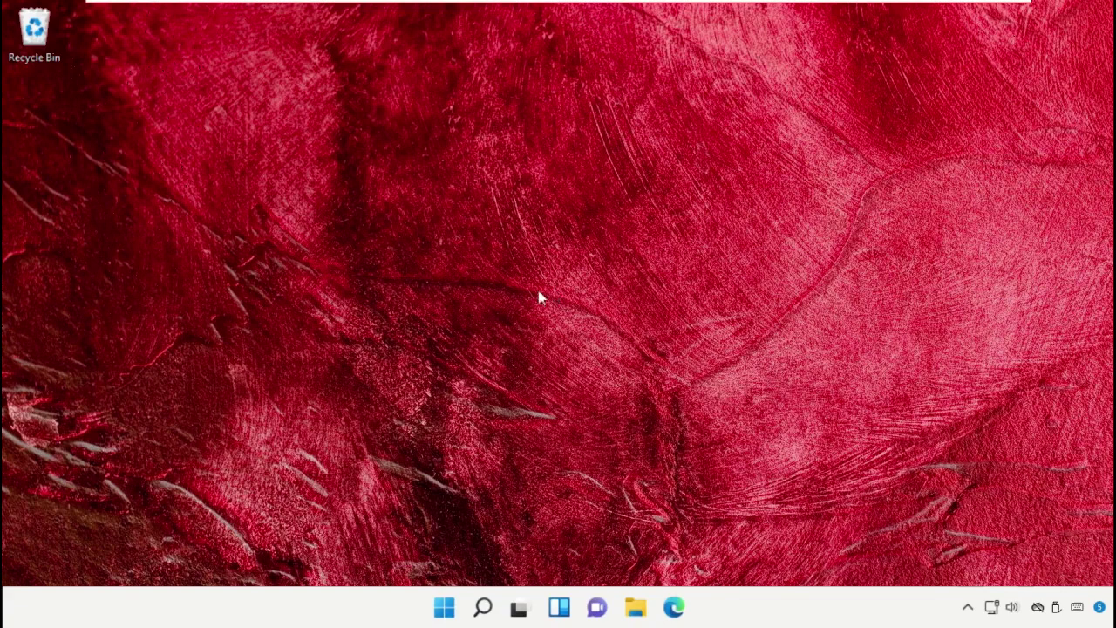
Step: Search Windows for Device Manager, open it and move its window nearer the middle of the desktop
left_click(482, 607)
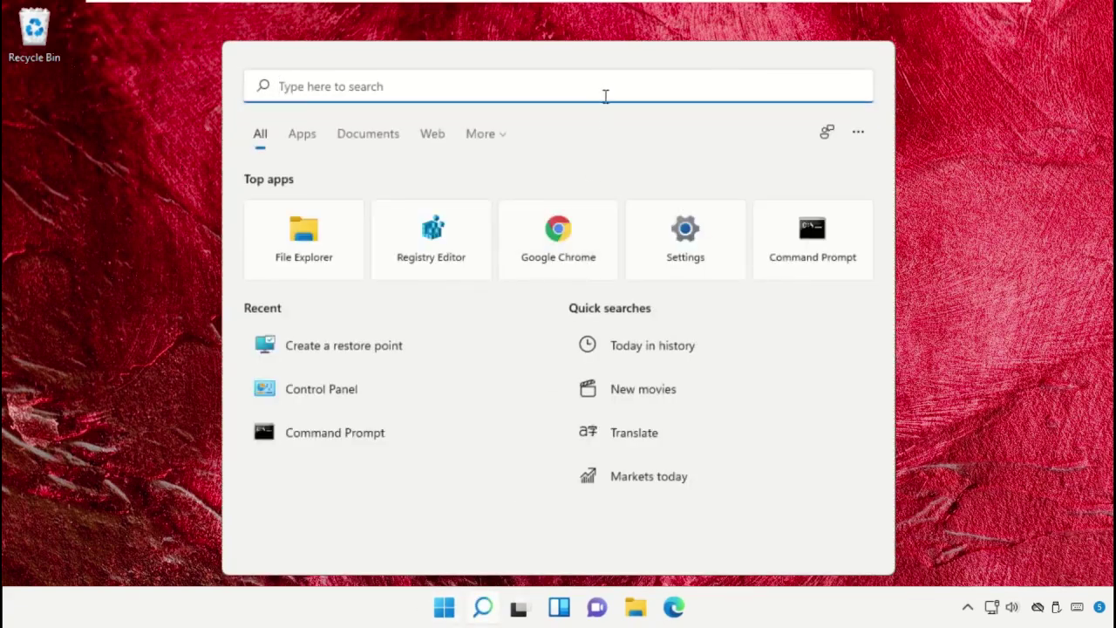
type("Device Manager")
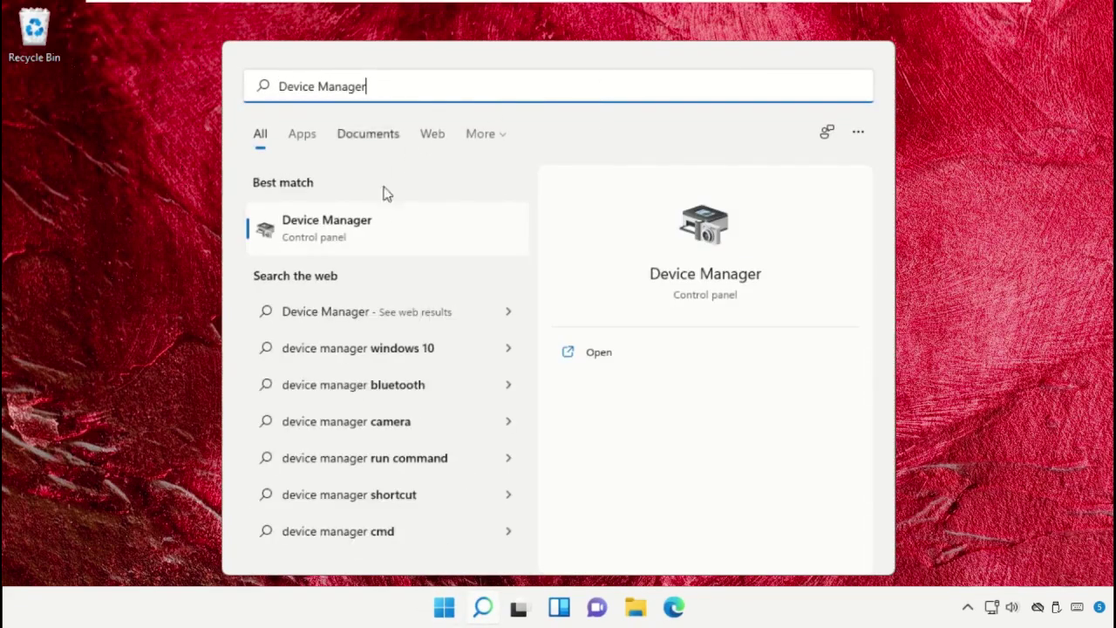
left_click(379, 226)
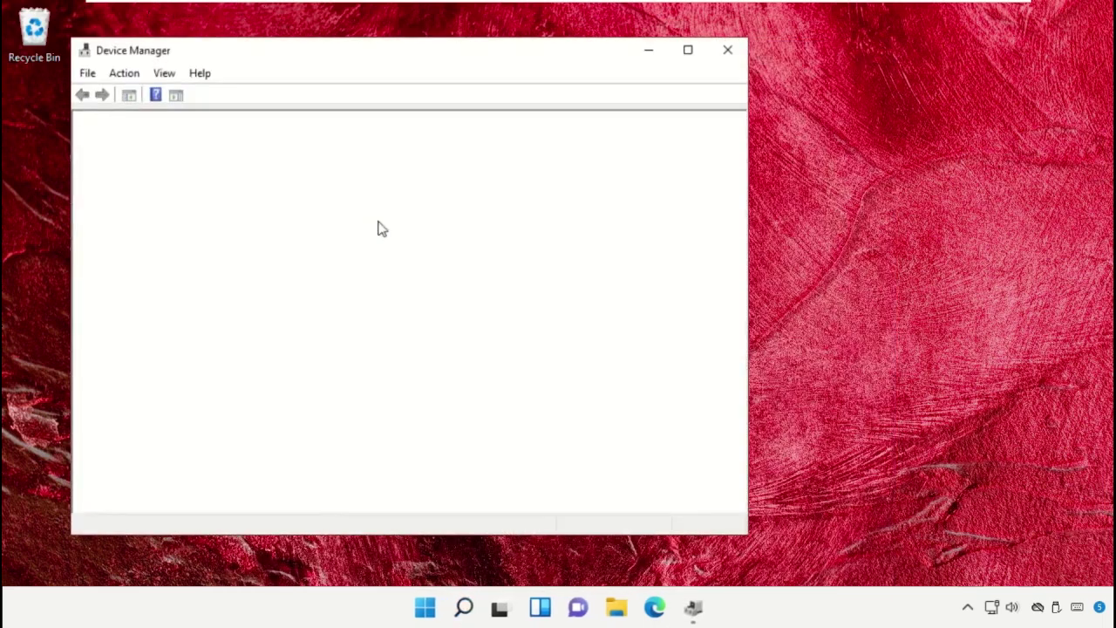
left_click_drag(486, 59, 599, 47)
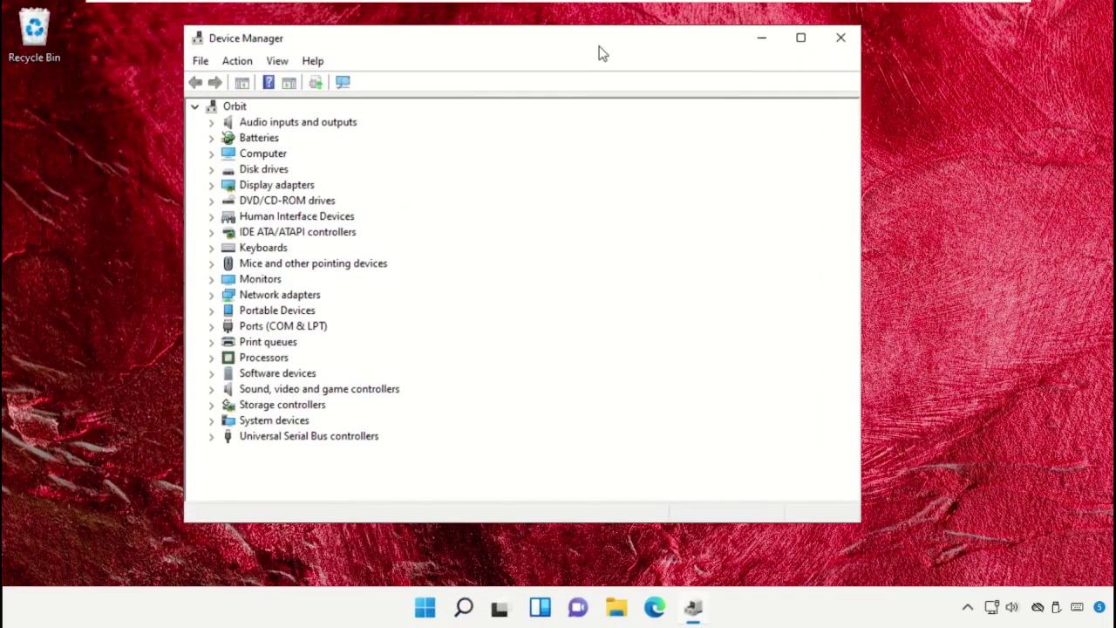
Step: Uninstall High Definition Audio Device under Sound, video and game controllers, then close Device Manager
left_click(253, 392)
left_click(212, 390)
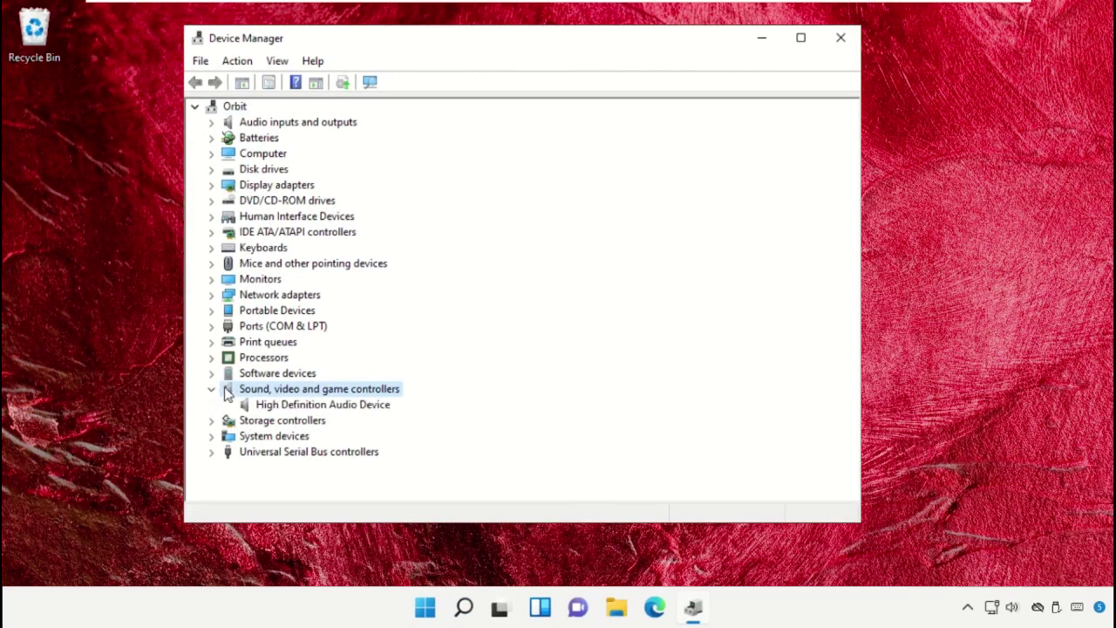
left_click(276, 406)
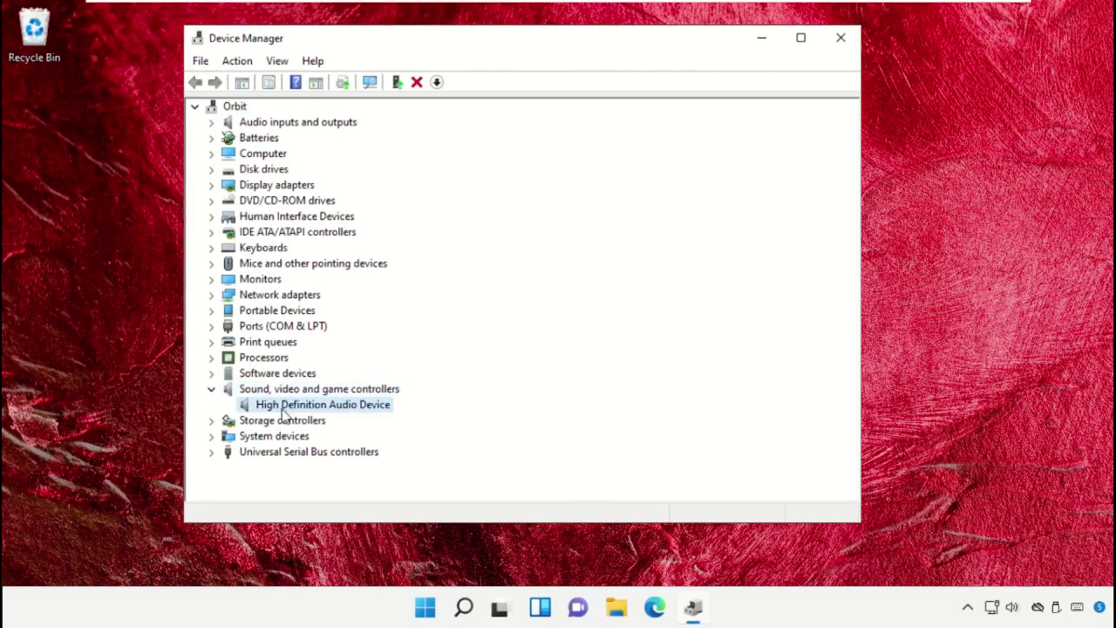
right_click(285, 408)
left_click(342, 457)
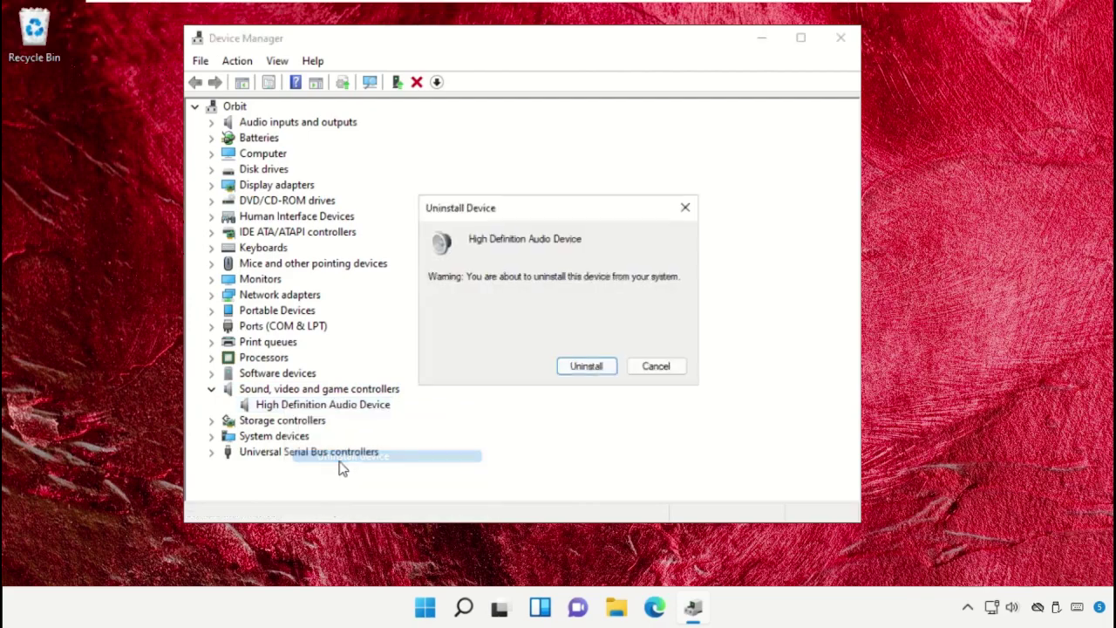
left_click(587, 370)
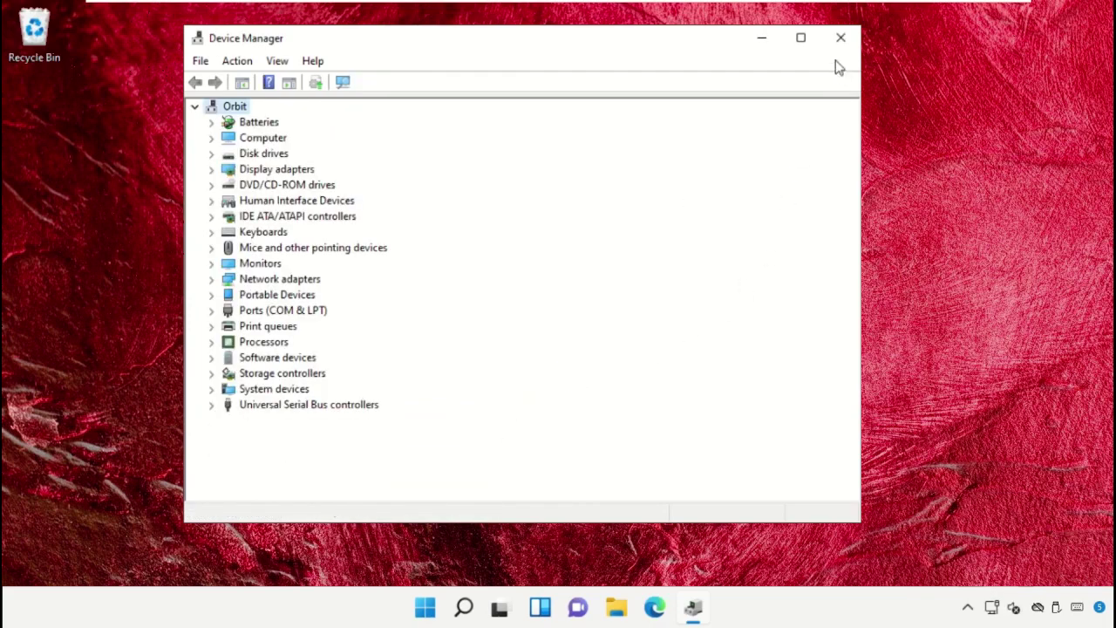
left_click(840, 38)
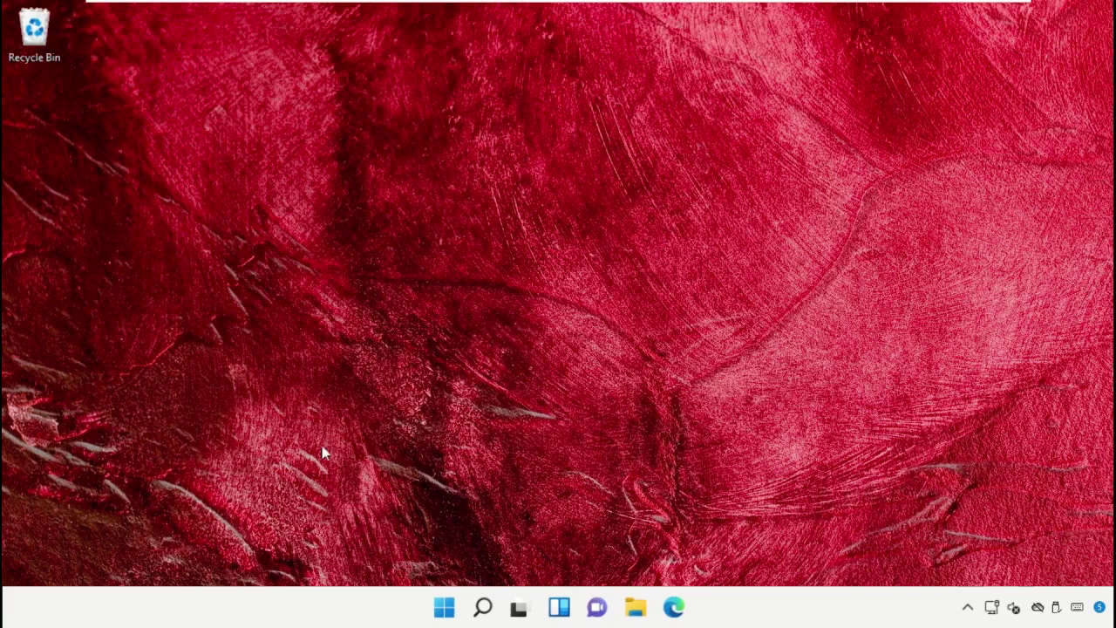
Step: Restart the computer from the Windows power options
left_click(440, 609)
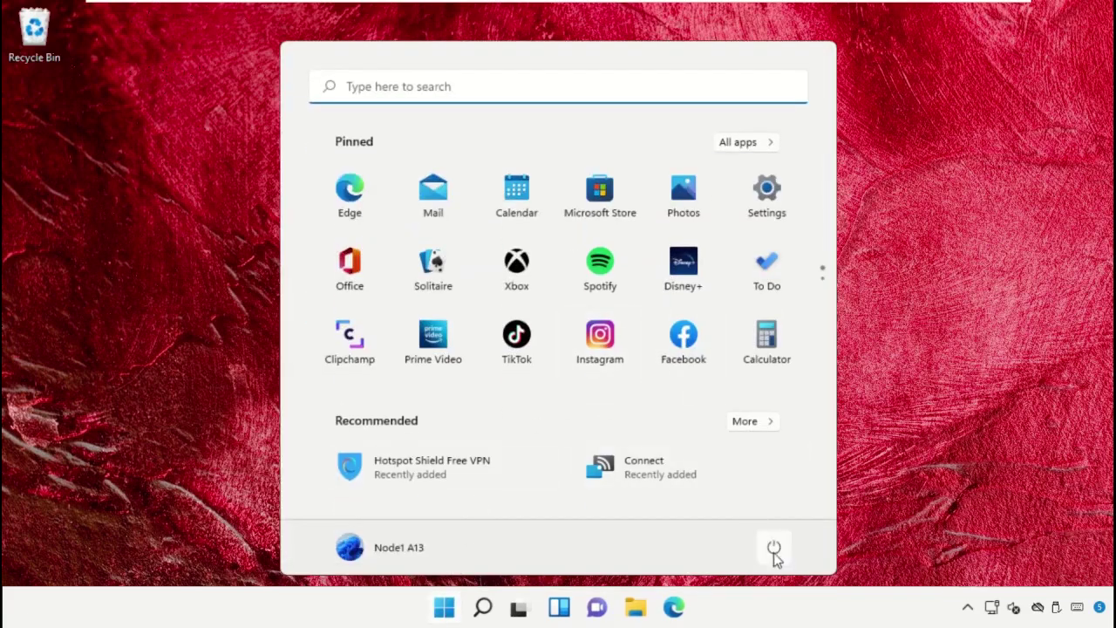
left_click(774, 547)
left_click(794, 535)
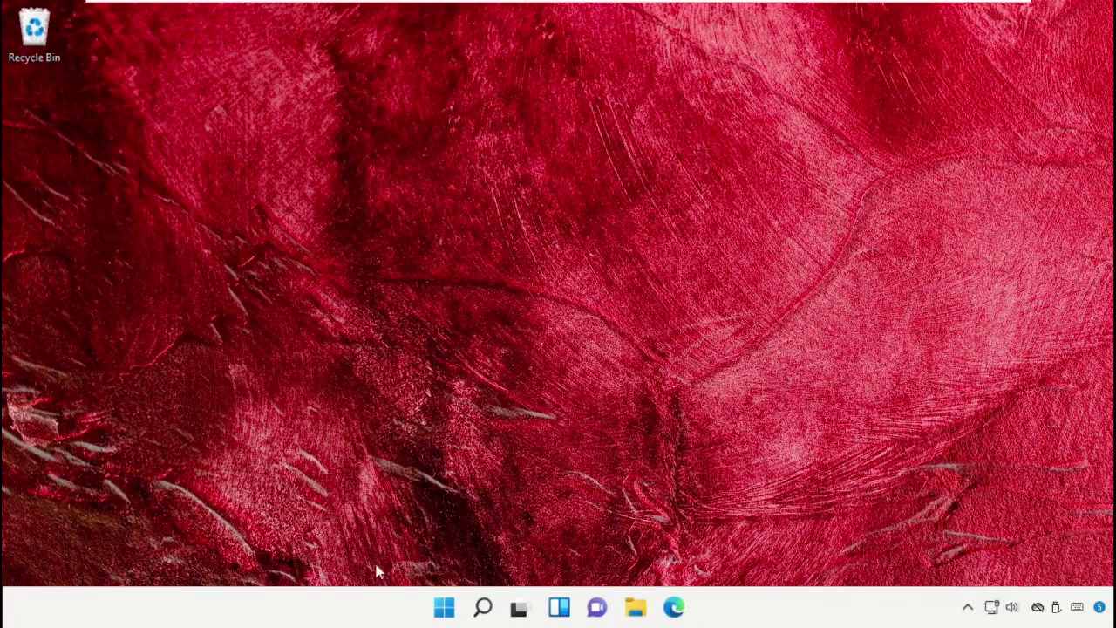
Step: Reopen Device Manager through a Windows search and move its window toward the middle of the desktop
left_click(482, 608)
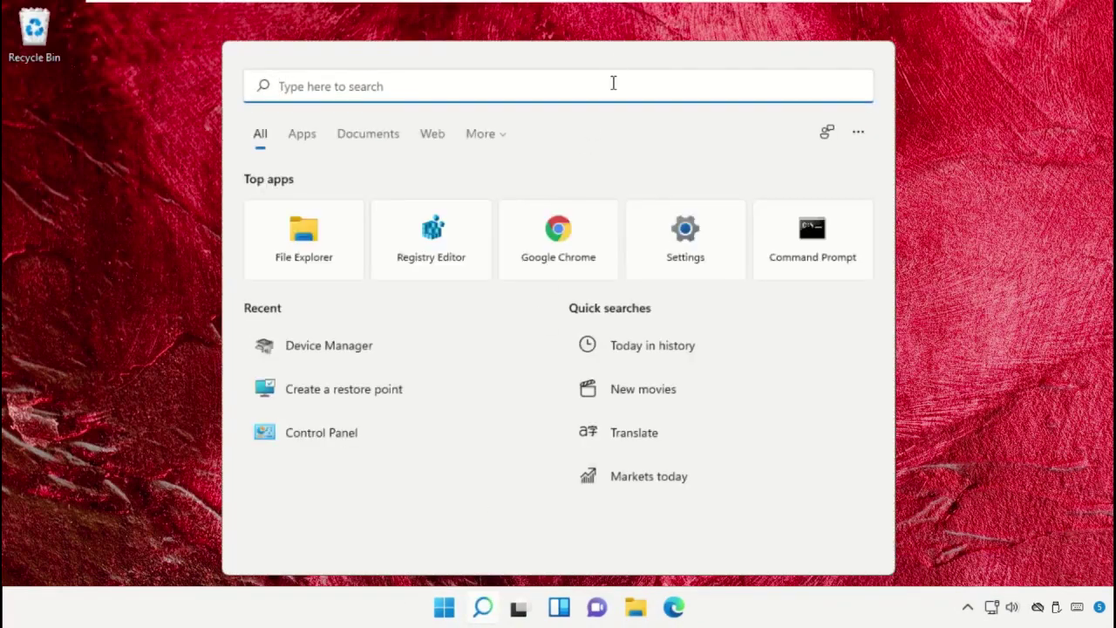
type("Device Manager")
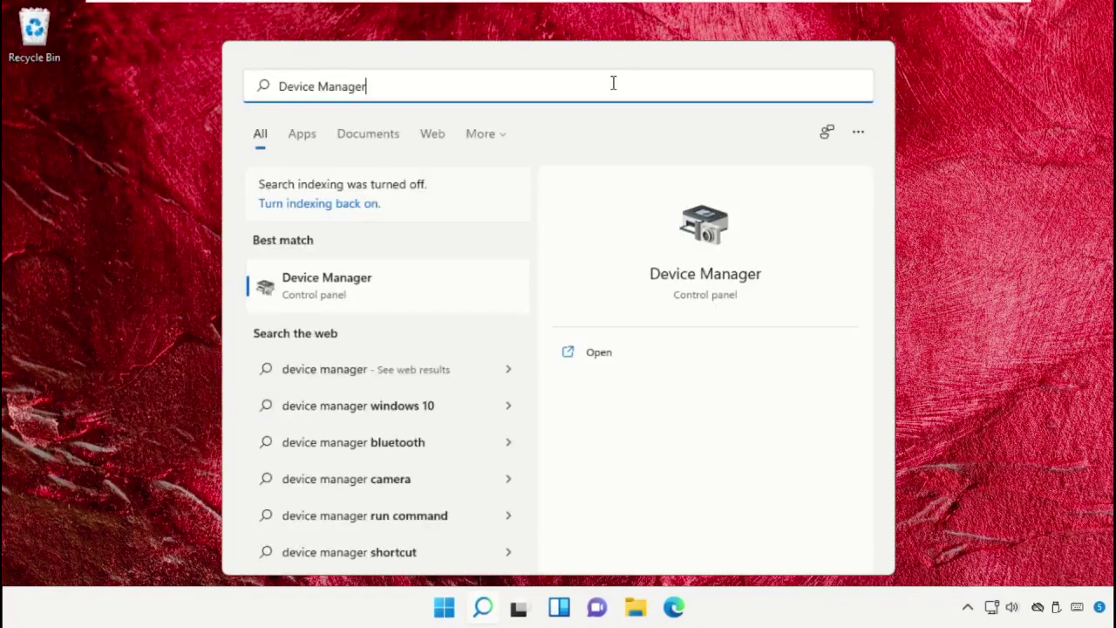
left_click(450, 299)
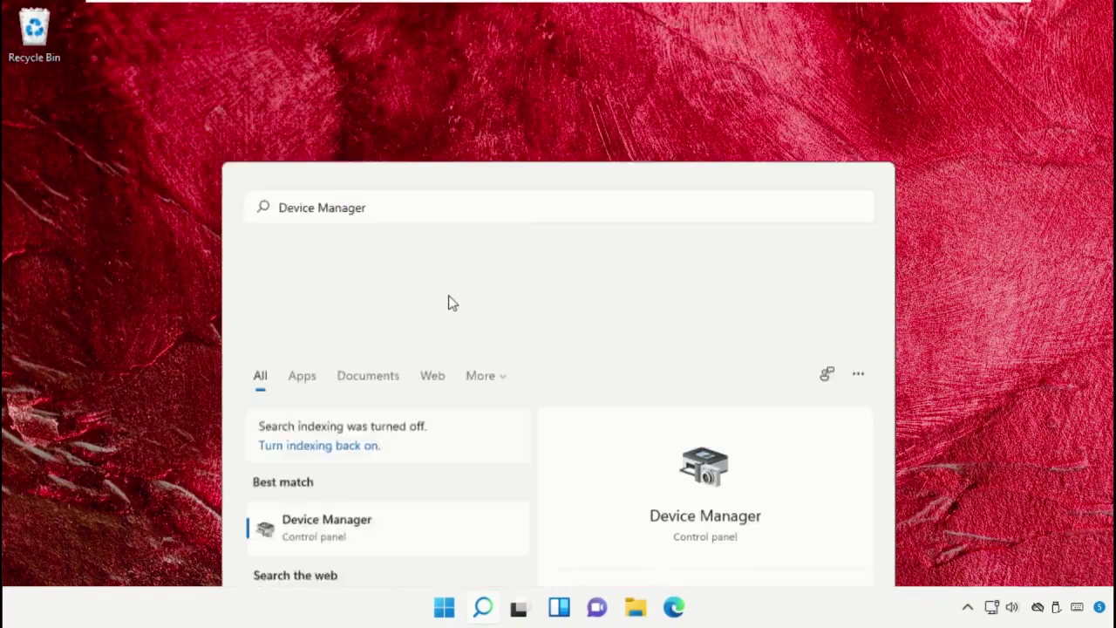
left_click_drag(500, 53, 630, 44)
Step: Start a driver update for High Definition Audio Device under Sound, video and game controllers, searching automatically for drivers
left_click(316, 393)
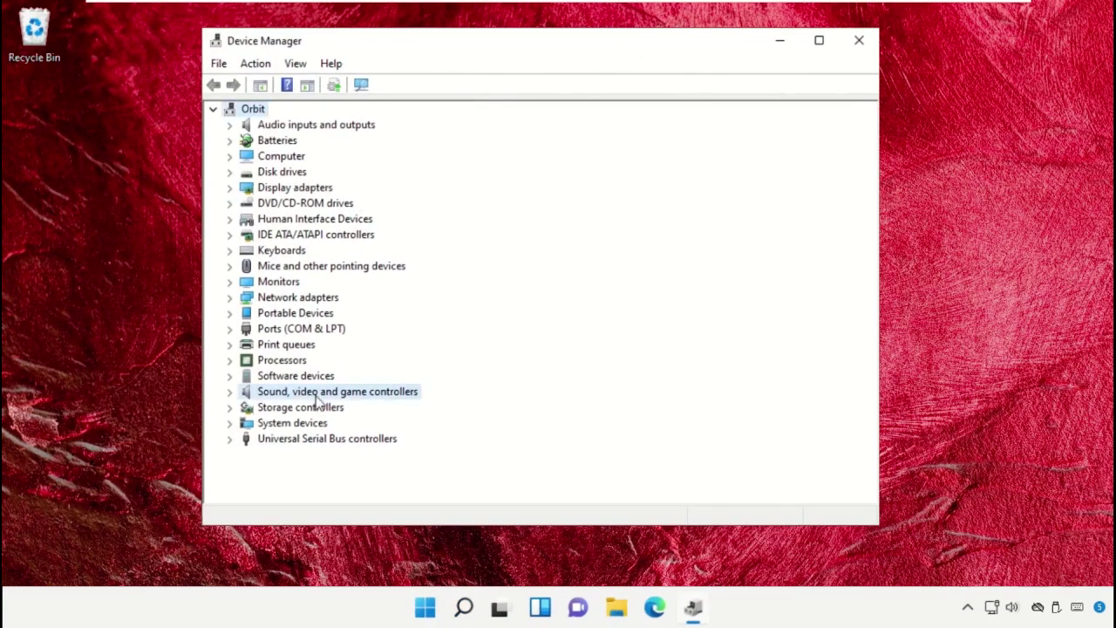
left_click(230, 392)
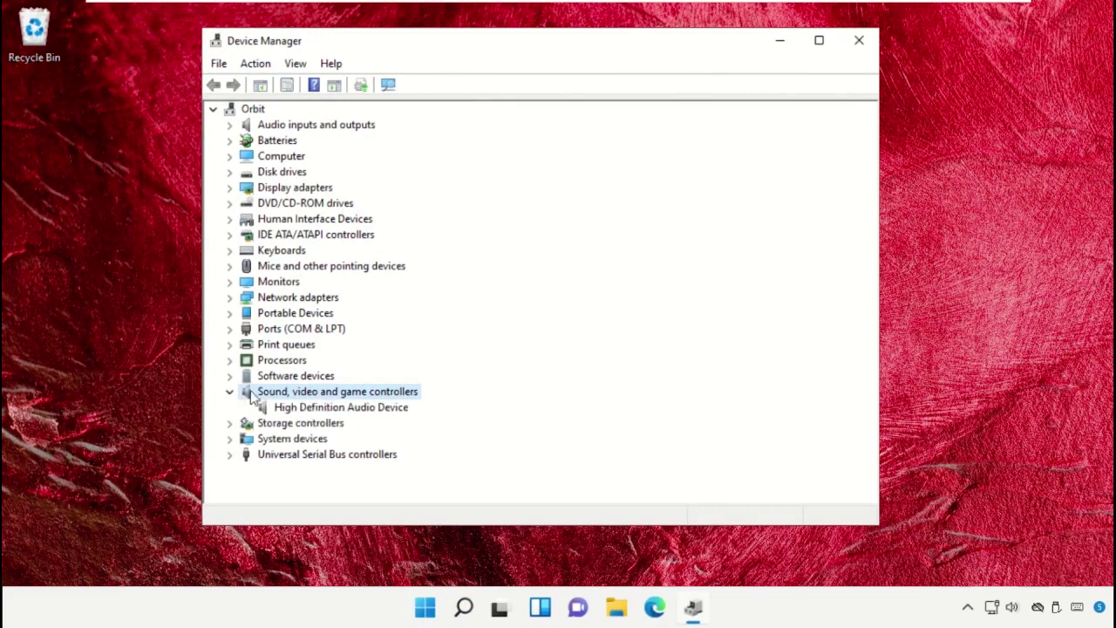
left_click(292, 409)
right_click(299, 411)
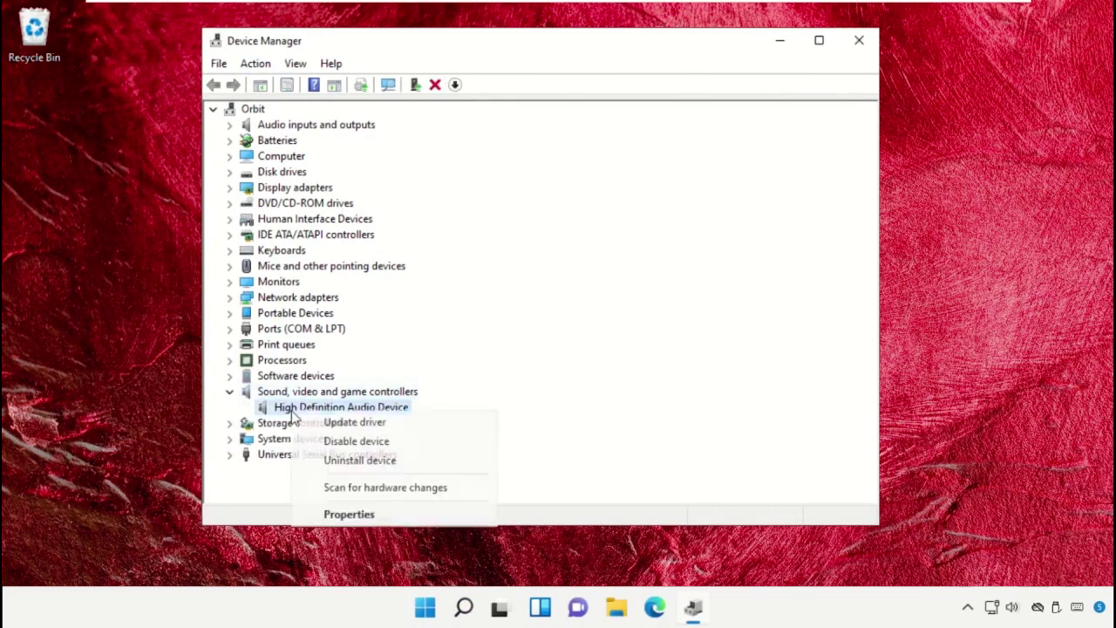
left_click(362, 423)
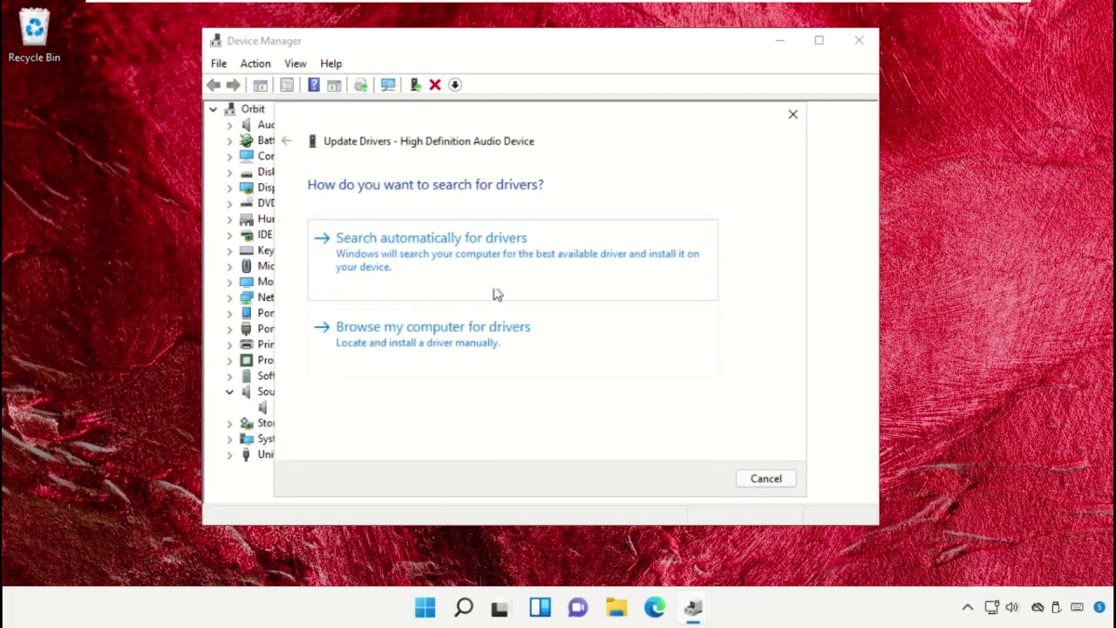
left_click_drag(562, 116, 565, 70)
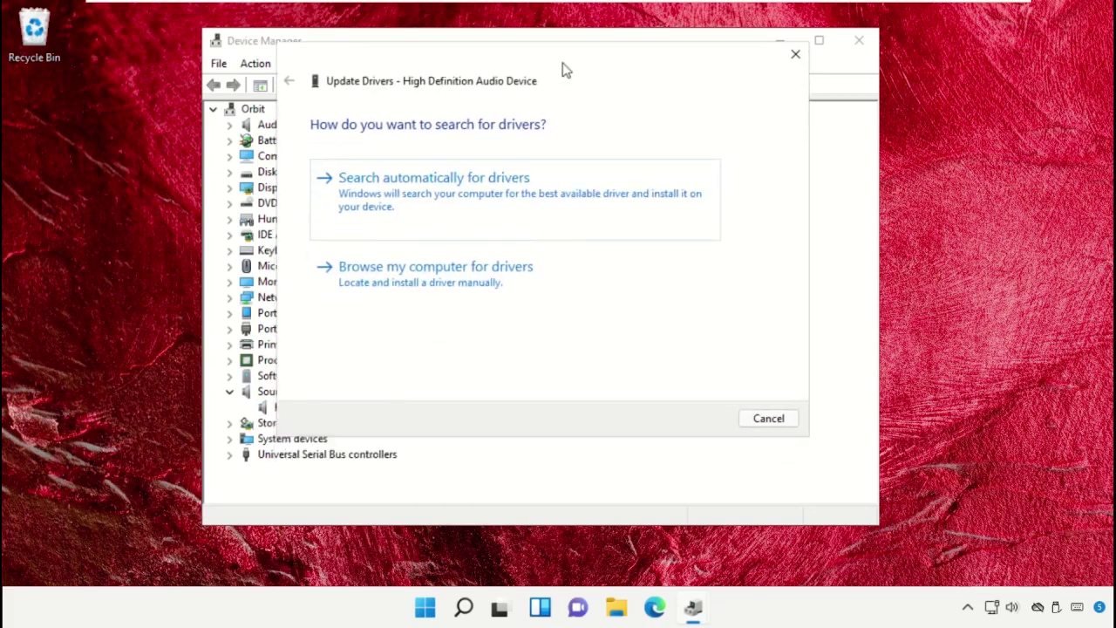
left_click(475, 201)
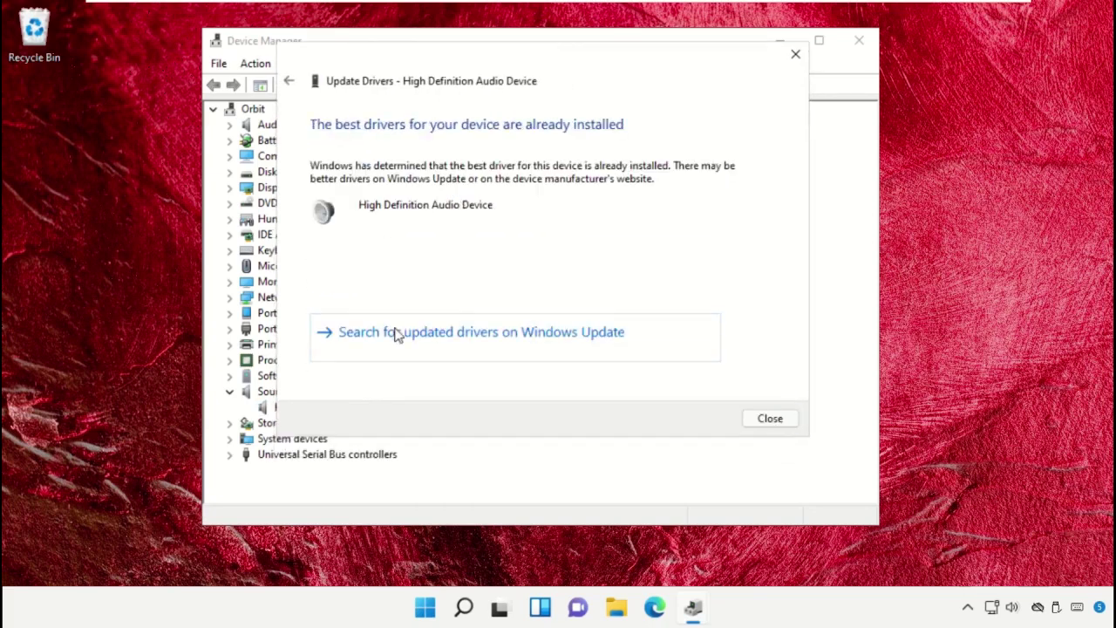
Step: Search for updated drivers on Windows Update, check for updates, and close Settings
left_click(394, 331)
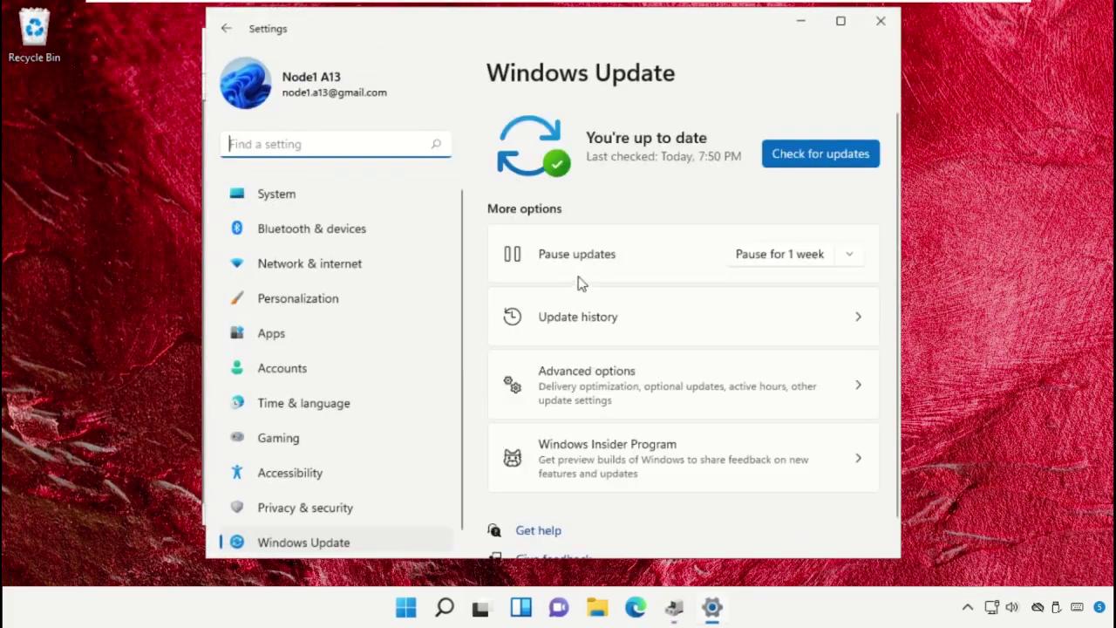
left_click(779, 153)
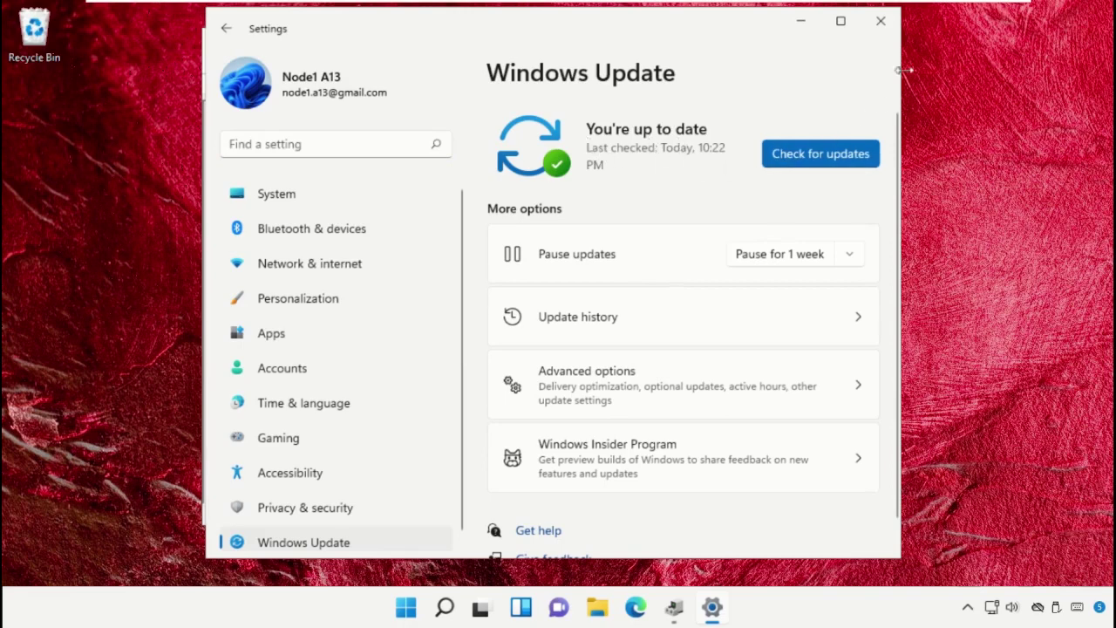
left_click(881, 21)
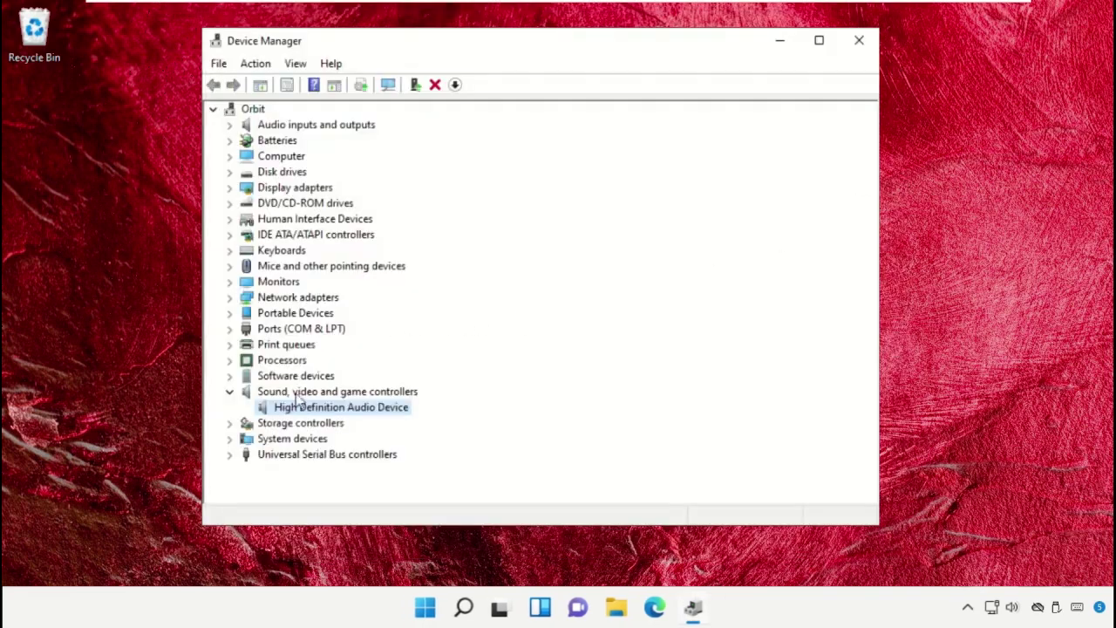
Step: From High Definition Audio Device's driver properties, start a driver update that picks from the list of available drivers on the computer
right_click(324, 411)
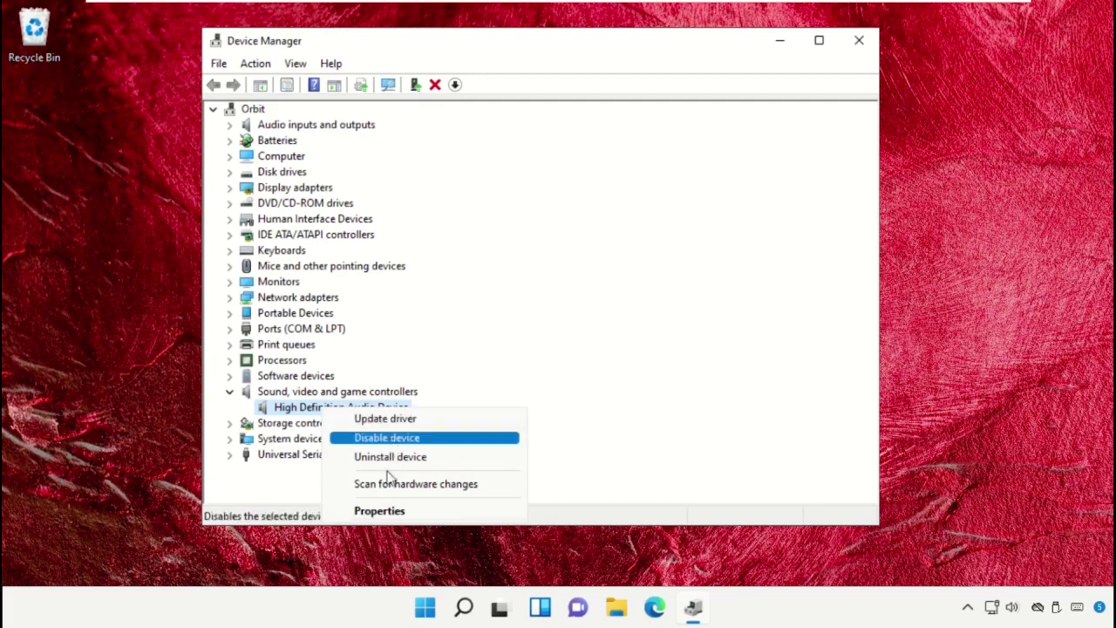
left_click(385, 512)
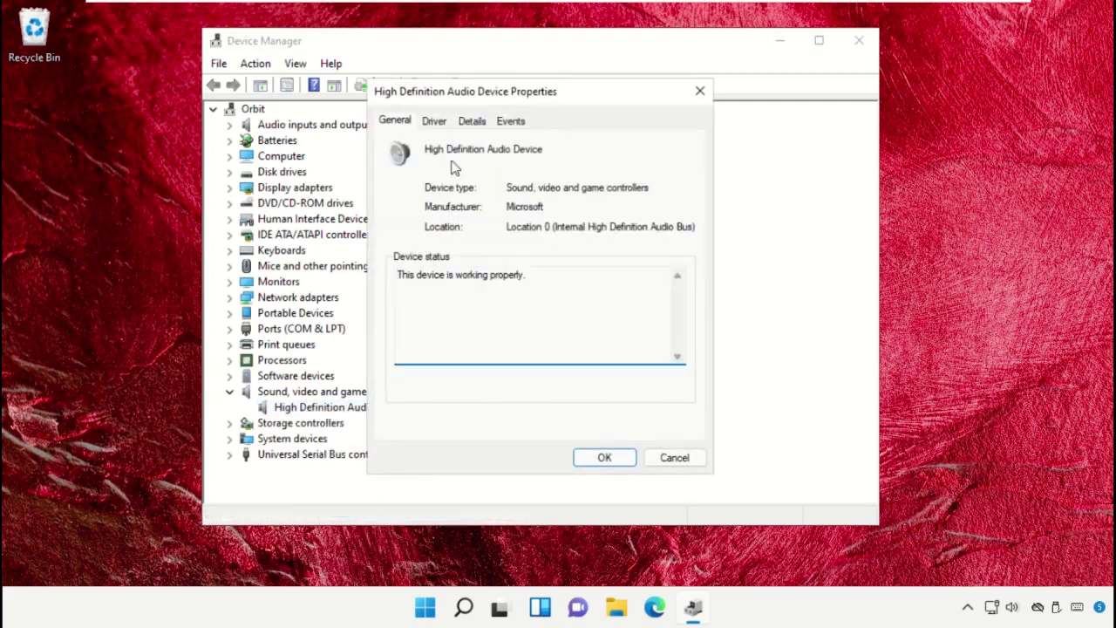
left_click(436, 122)
left_click(433, 316)
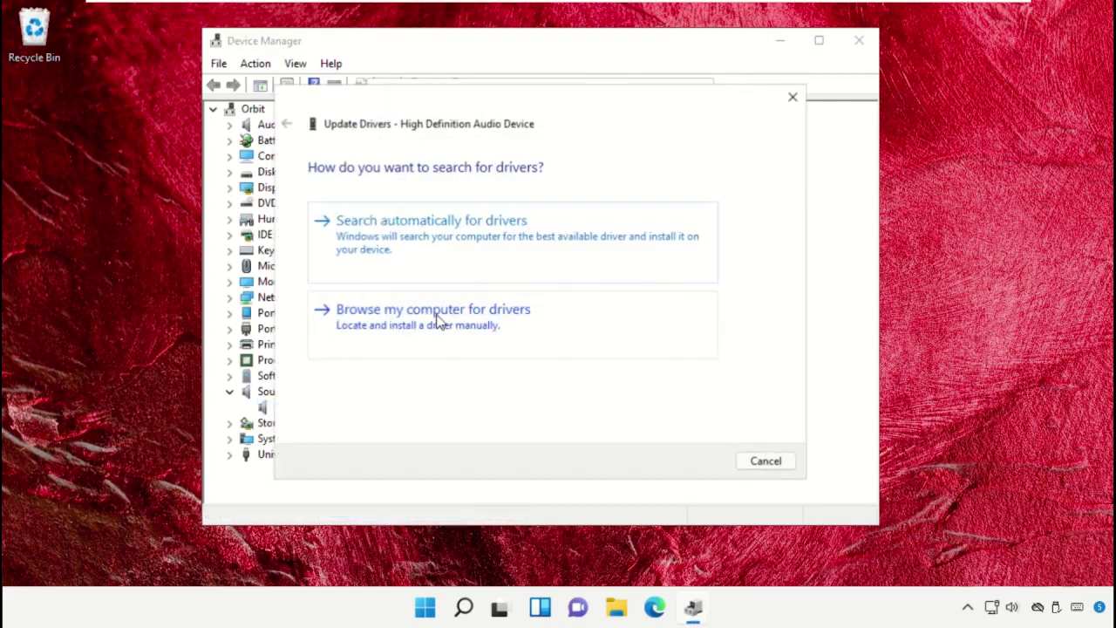
left_click(438, 324)
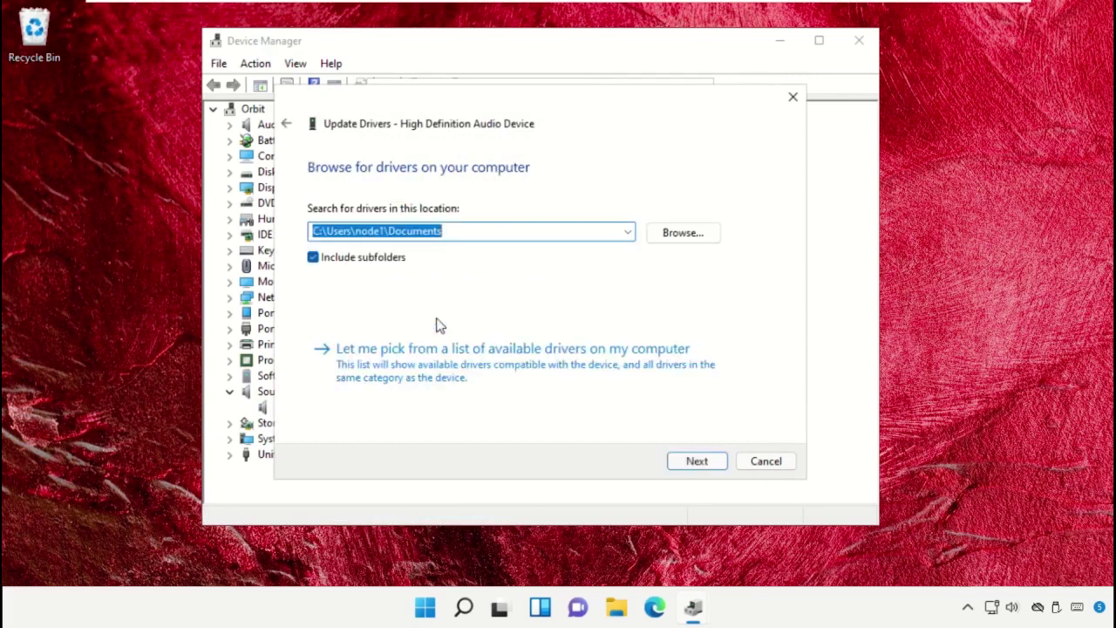
left_click(444, 364)
Step: Install the High Definition Audio Device driver despite the compatibility warning, and close the device properties and Device Manager
left_click(424, 316)
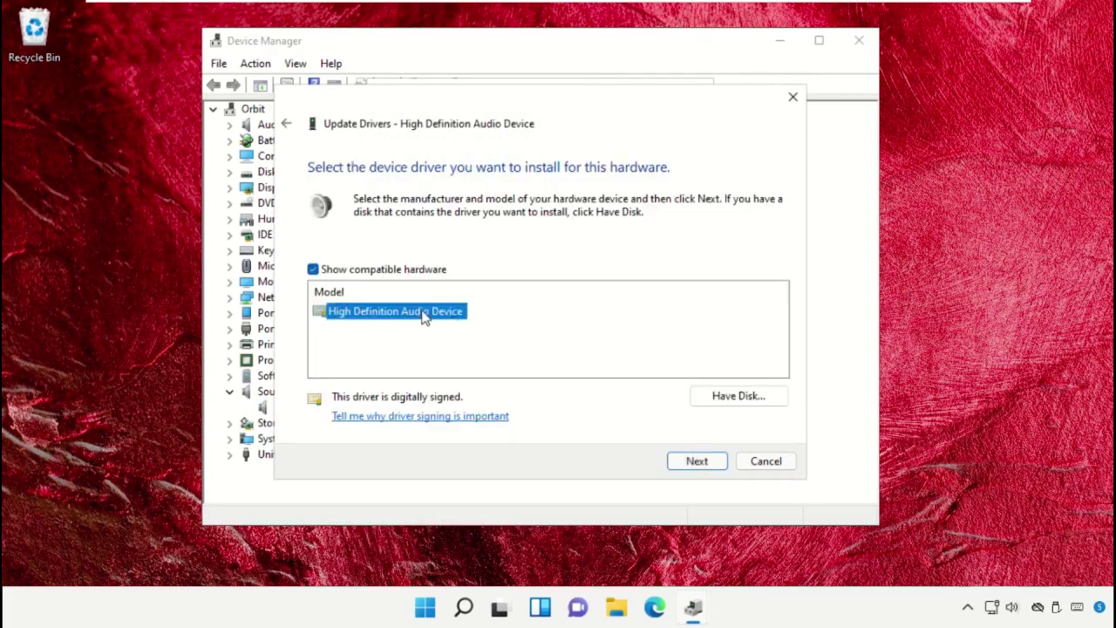
left_click(679, 460)
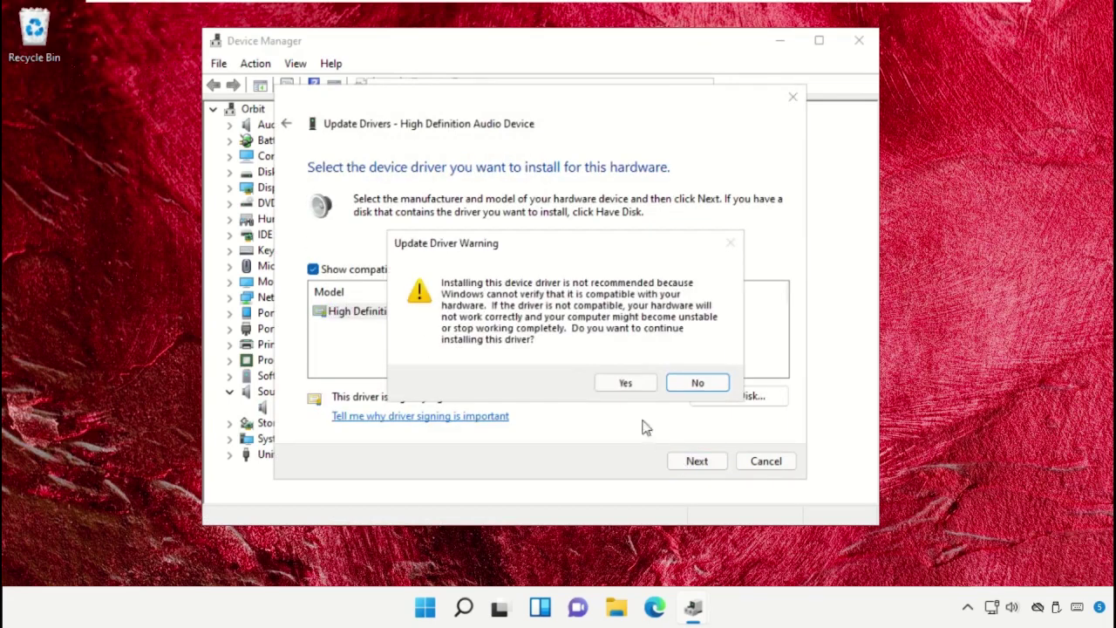
left_click(623, 392)
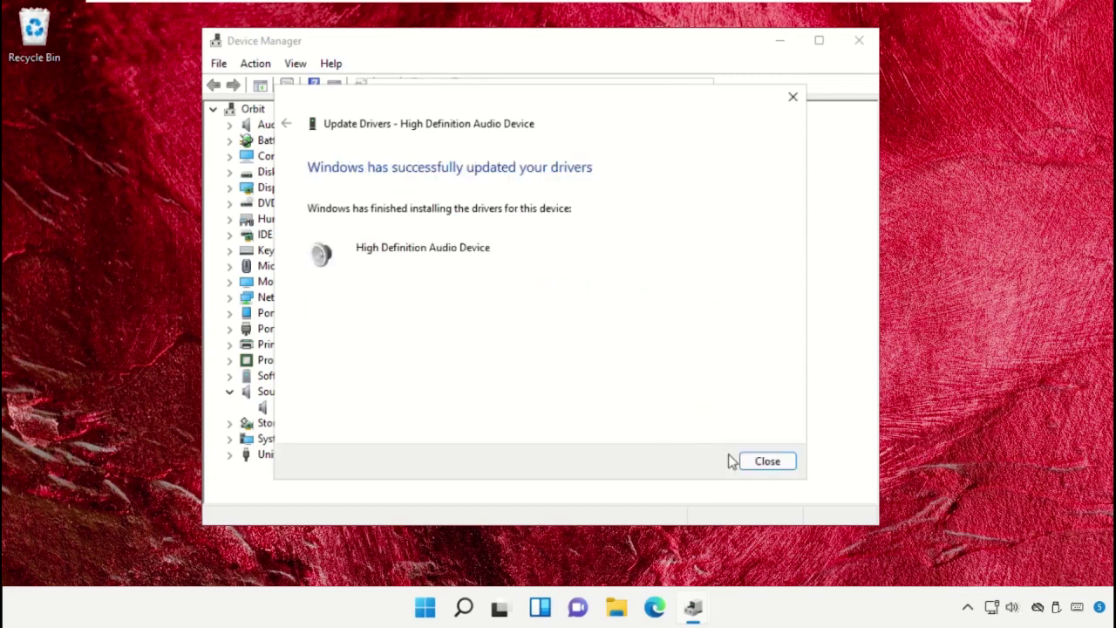
left_click(746, 462)
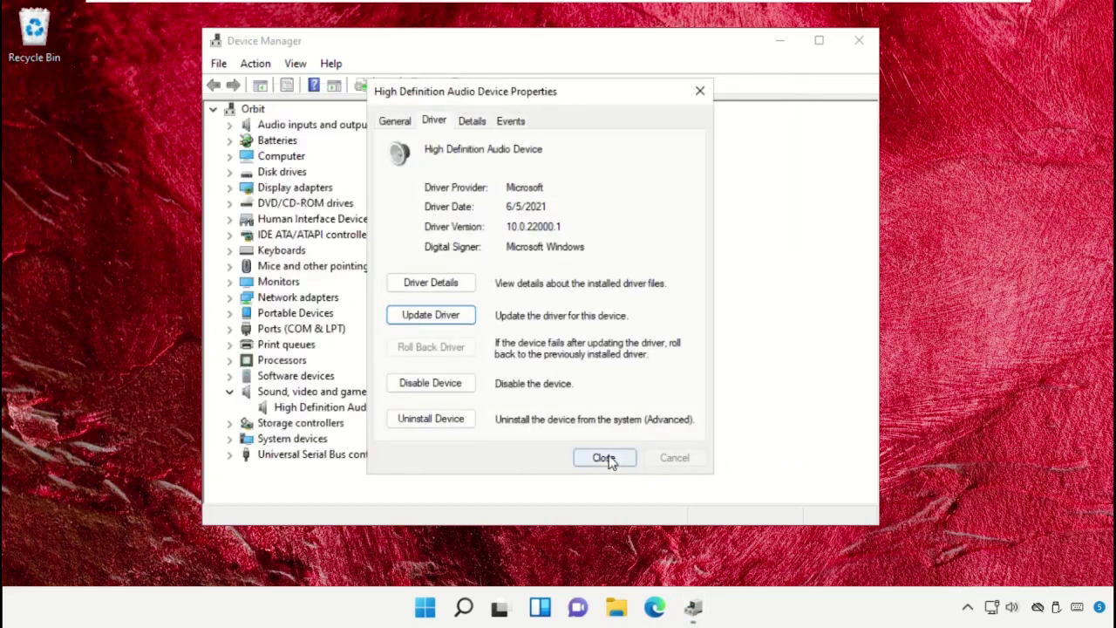
left_click(605, 459)
left_click(859, 40)
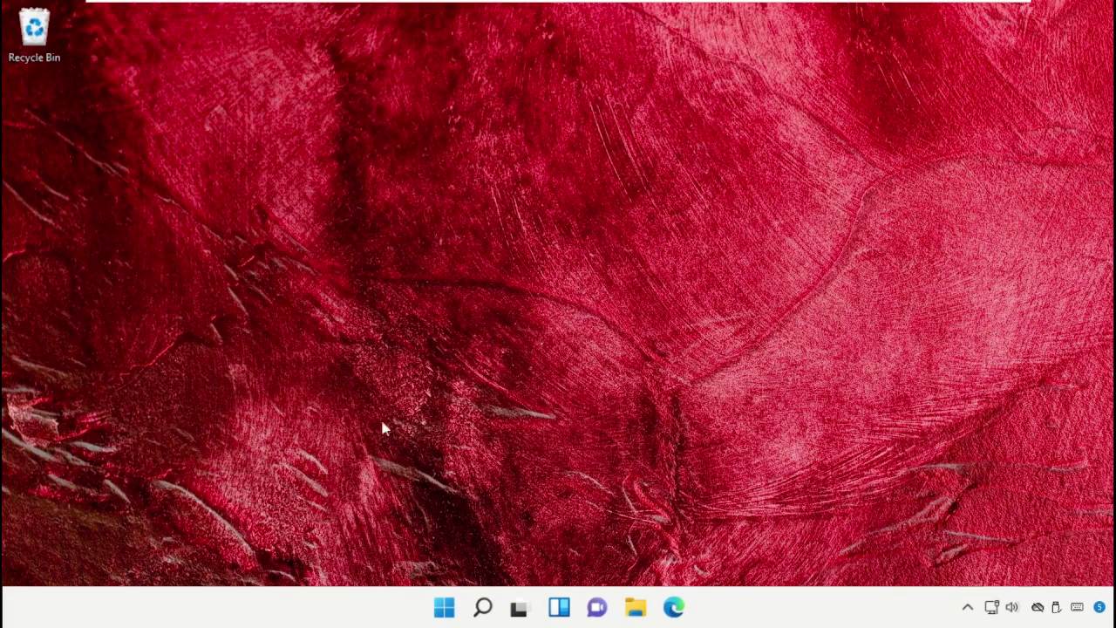
Step: Open System Restore from the Recovery tools under Security and Maintenance in Control Panel, and close the Control Panel window
left_click(483, 608)
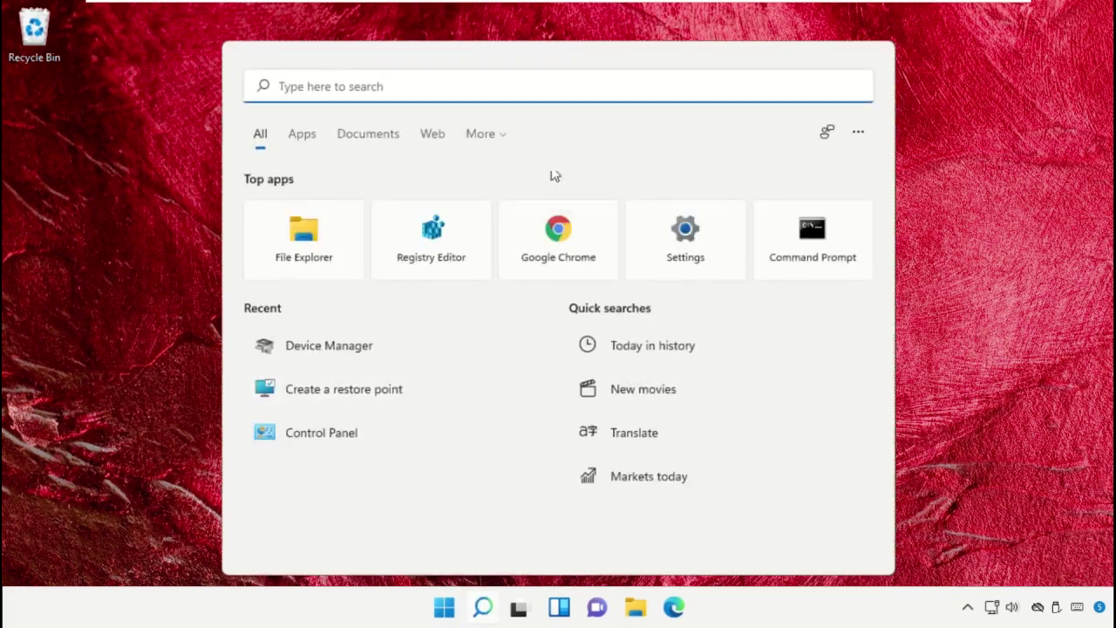
type("Control panel")
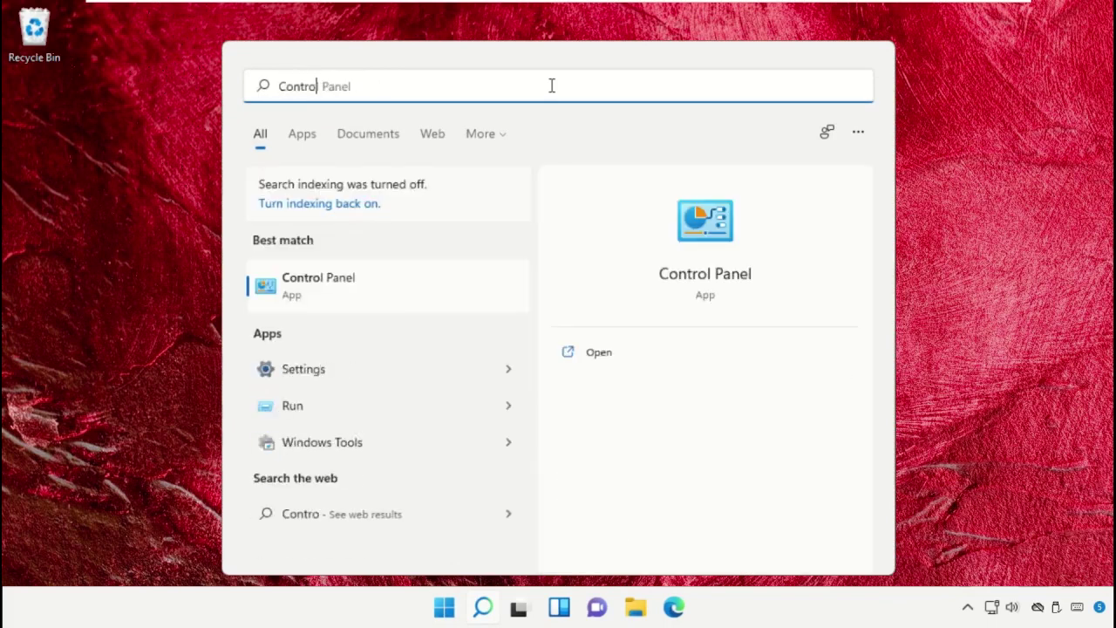
left_click(378, 287)
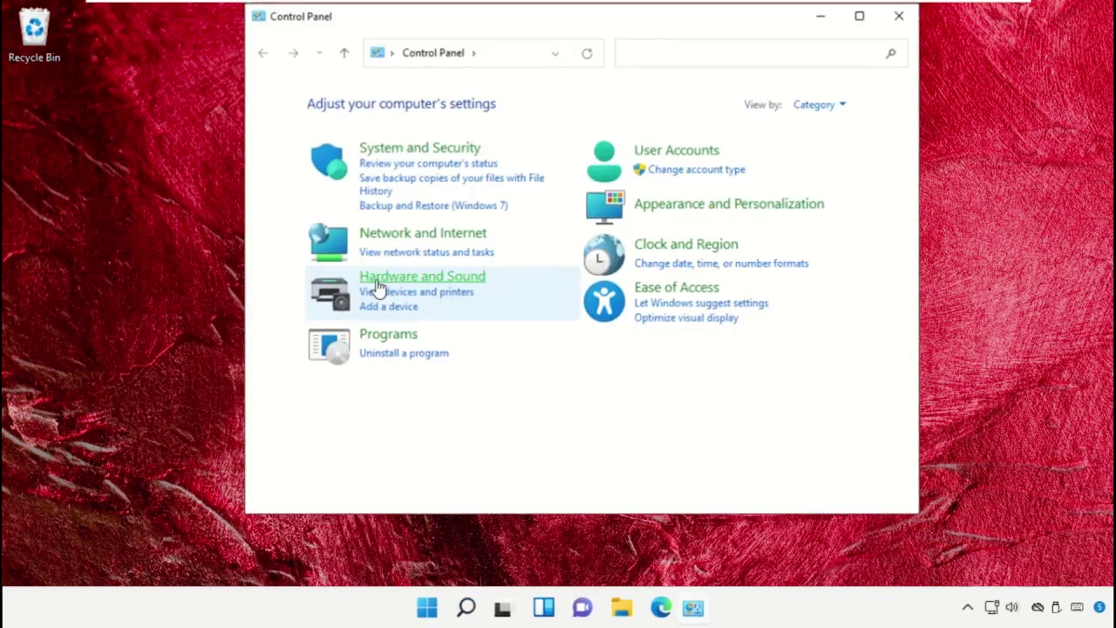
left_click(395, 152)
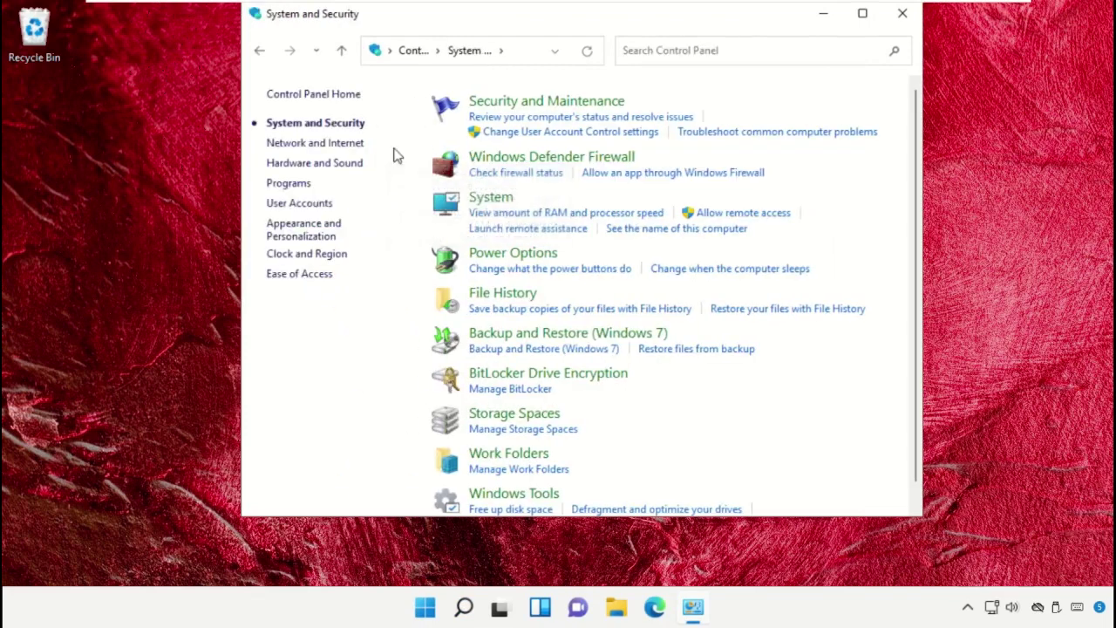
left_click(509, 107)
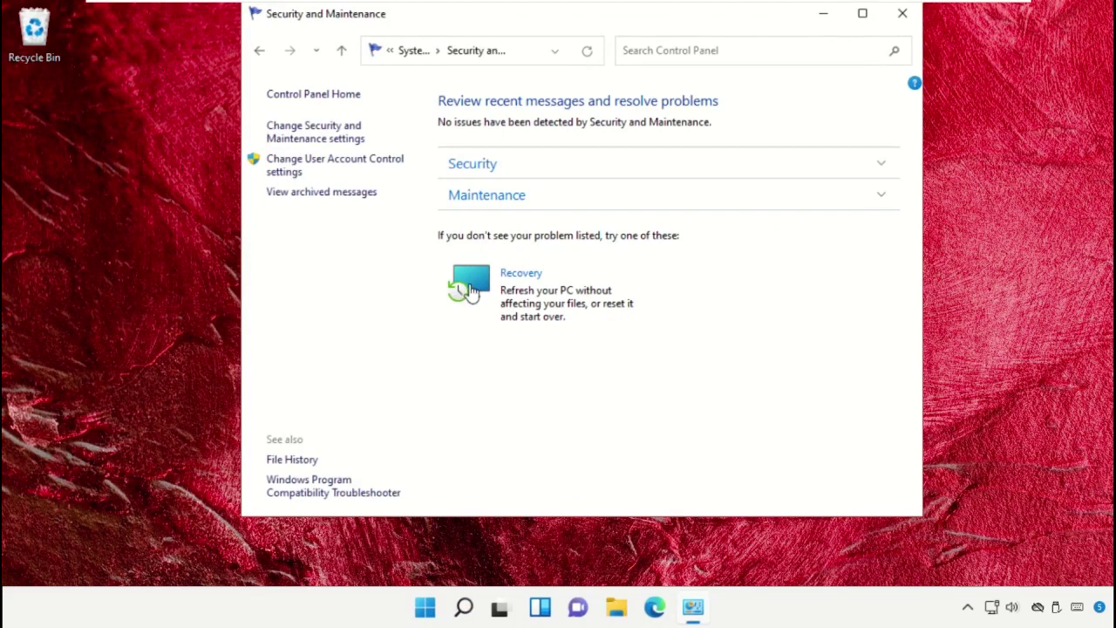
left_click(512, 275)
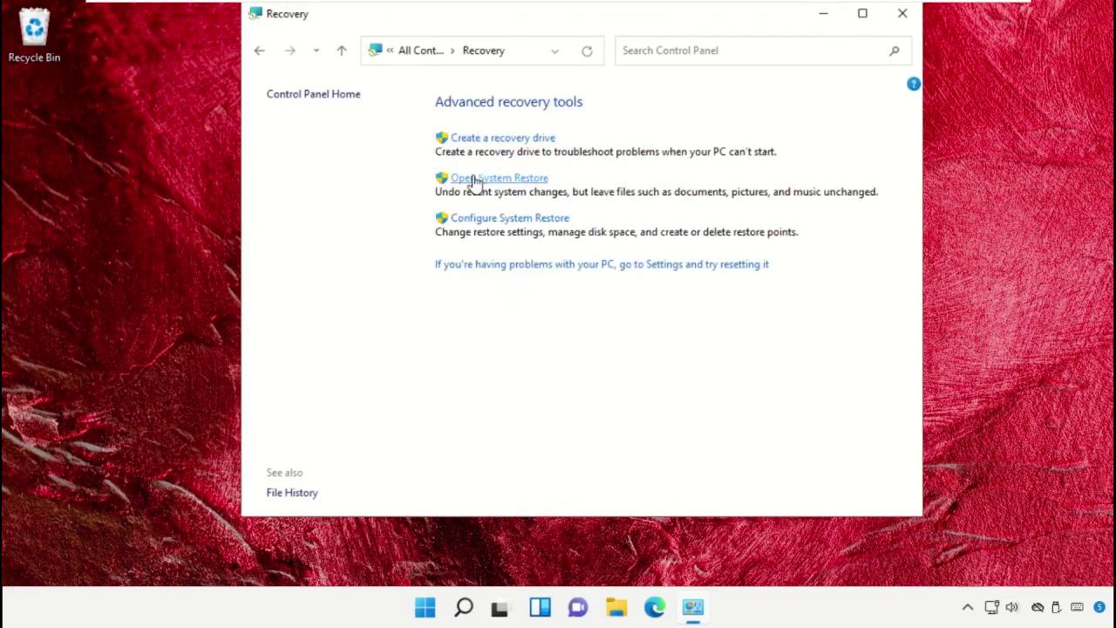
left_click(481, 183)
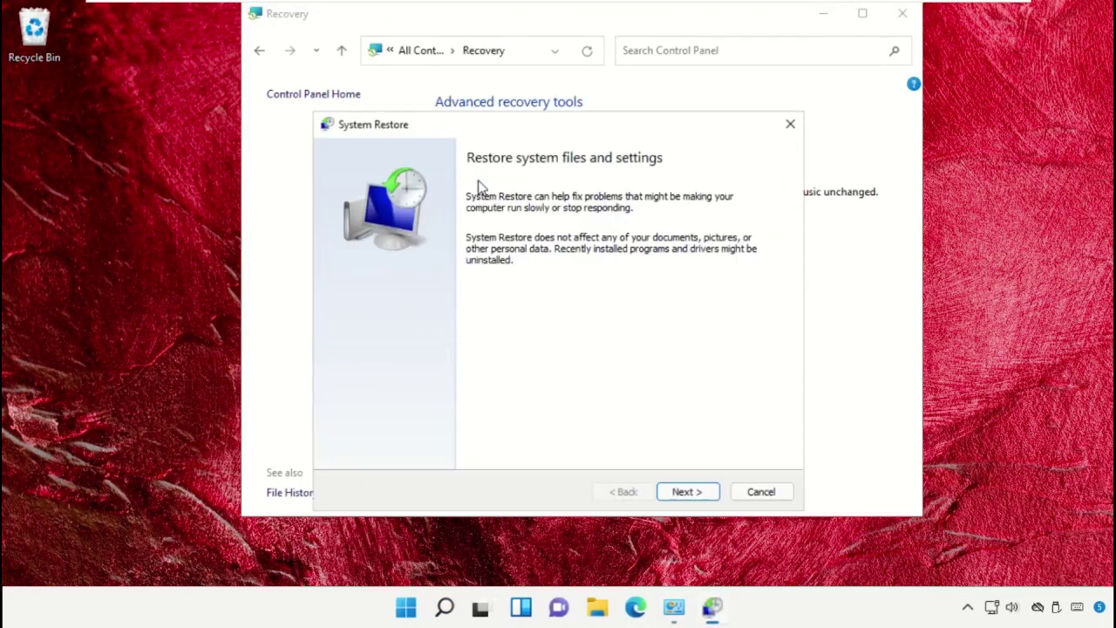
left_click(902, 14)
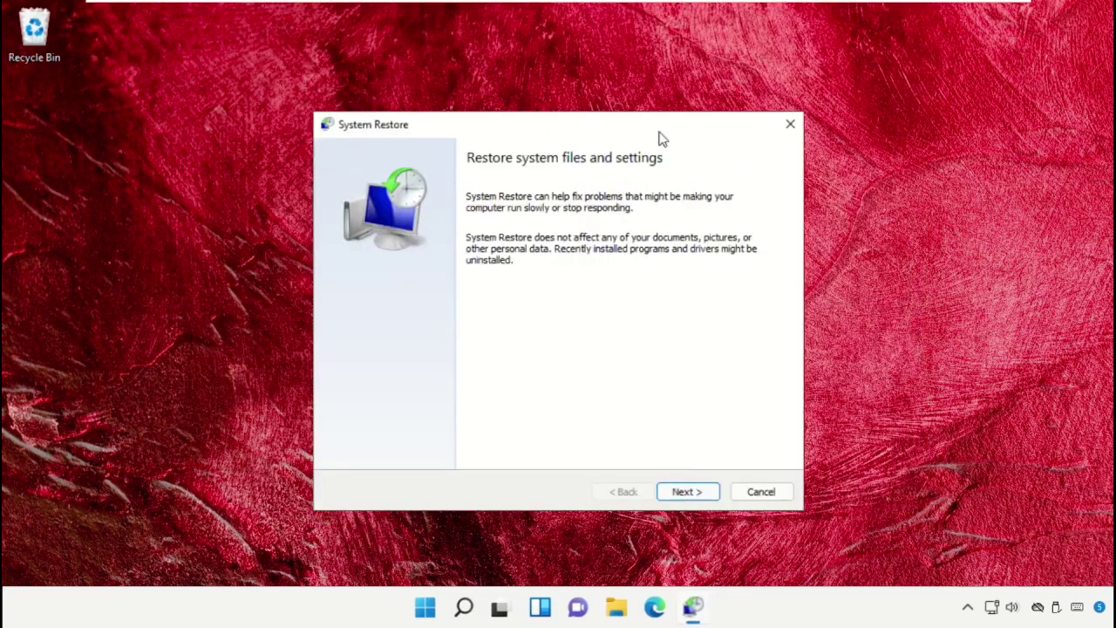
Step: Select the "2022 Jan" restore point in System Restore and scan it for affected programs, closing the scan results
left_click_drag(661, 135, 678, 103)
left_click(701, 454)
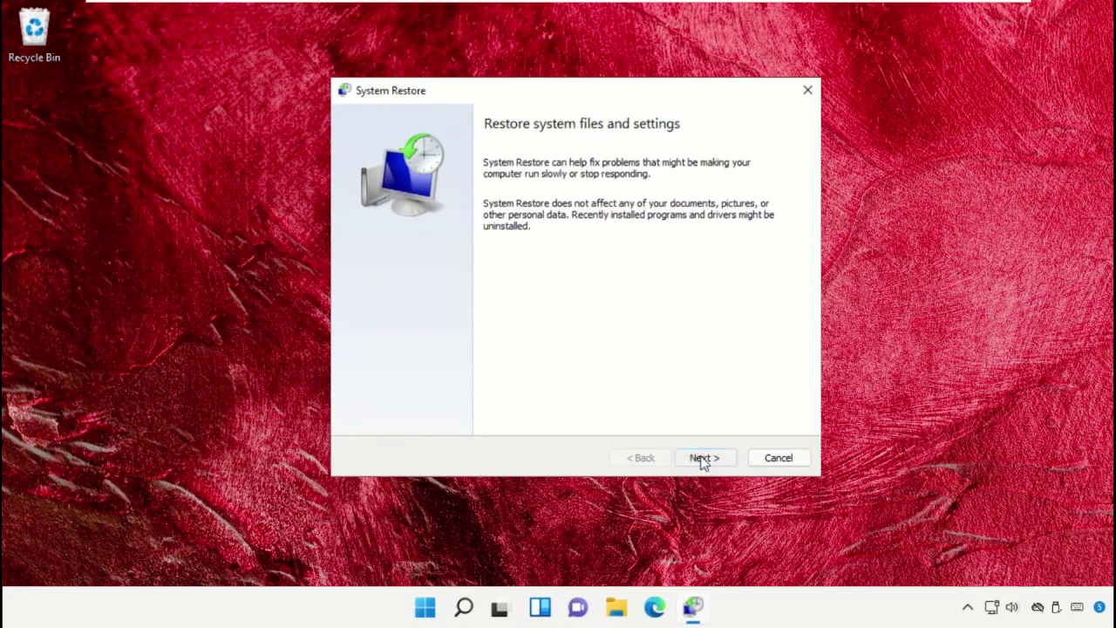
left_click(513, 235)
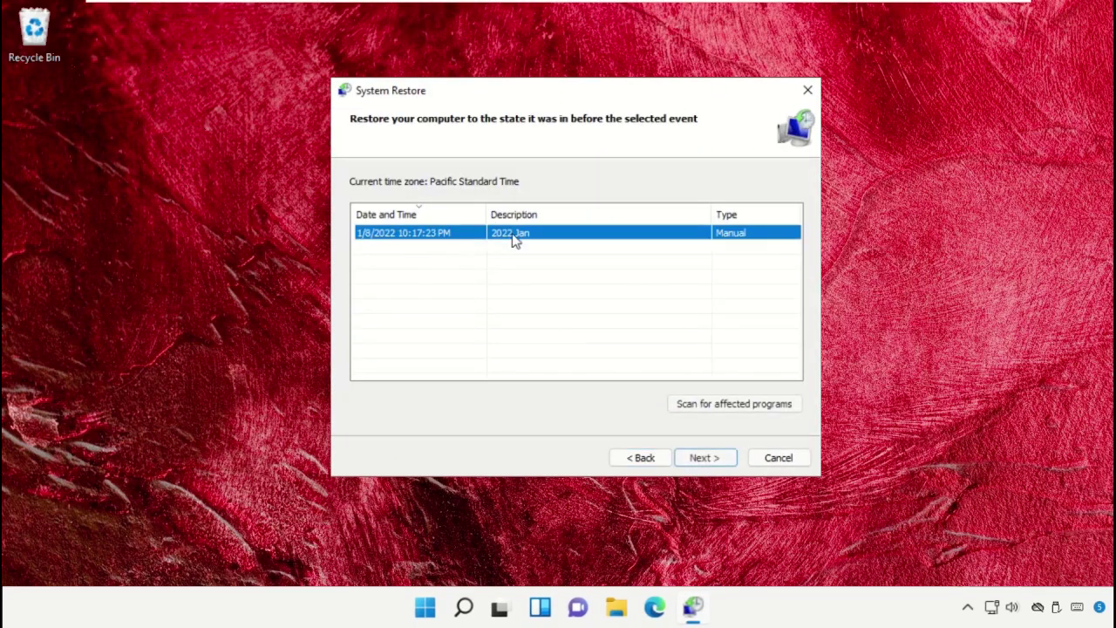
left_click(705, 408)
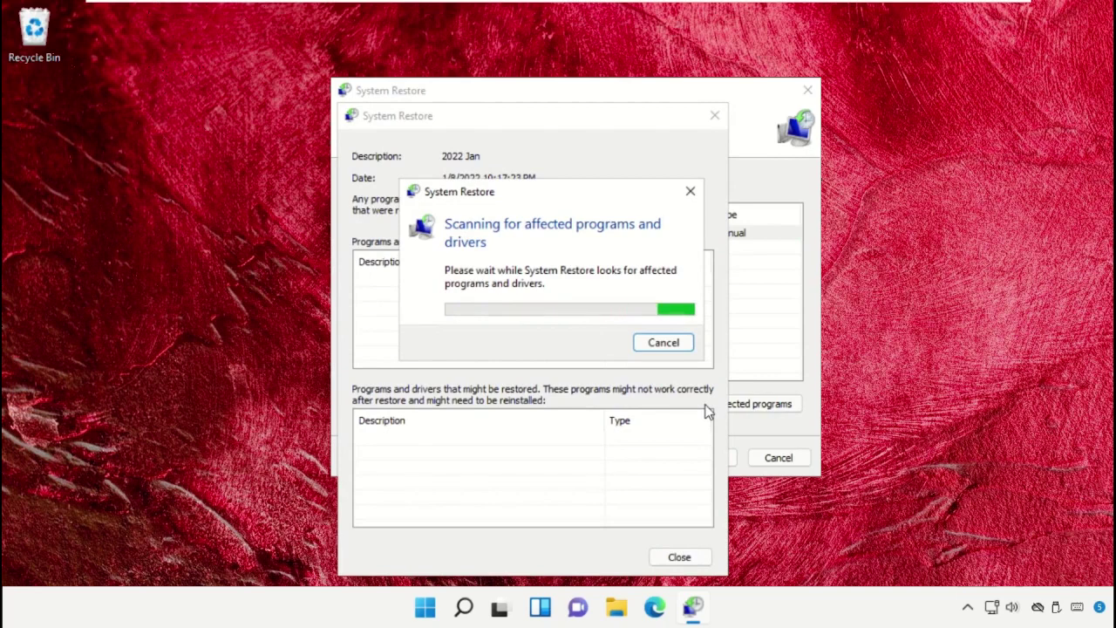
left_click(698, 556)
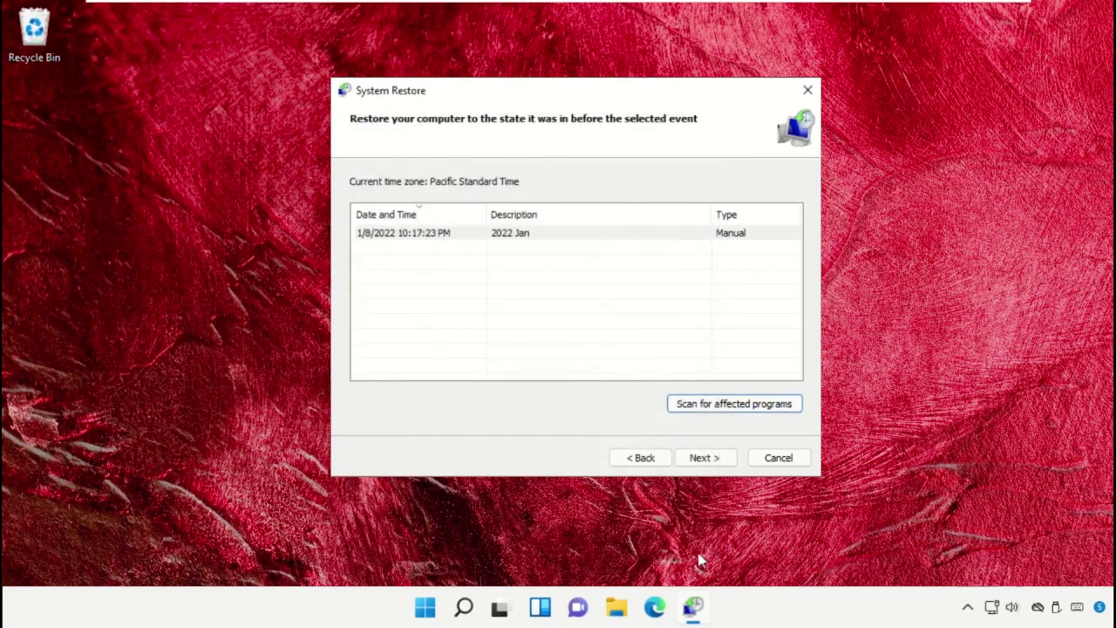
Step: Restore the computer to the "2022 Jan" restore point and confirm that System Restore should start
left_click(514, 236)
left_click(695, 463)
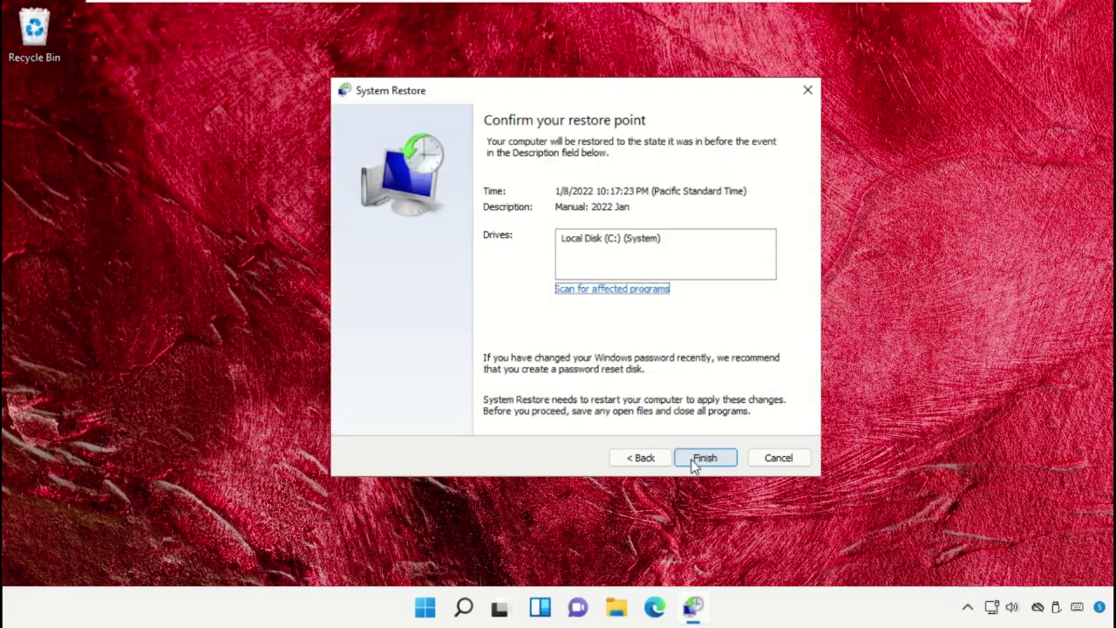
left_click(695, 462)
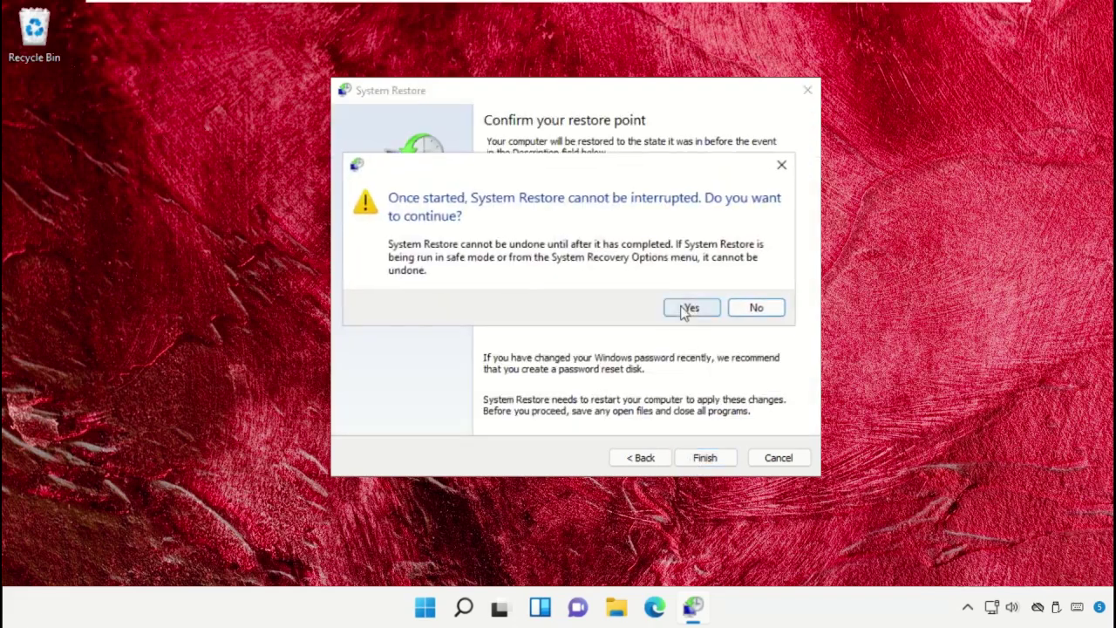
left_click(685, 310)
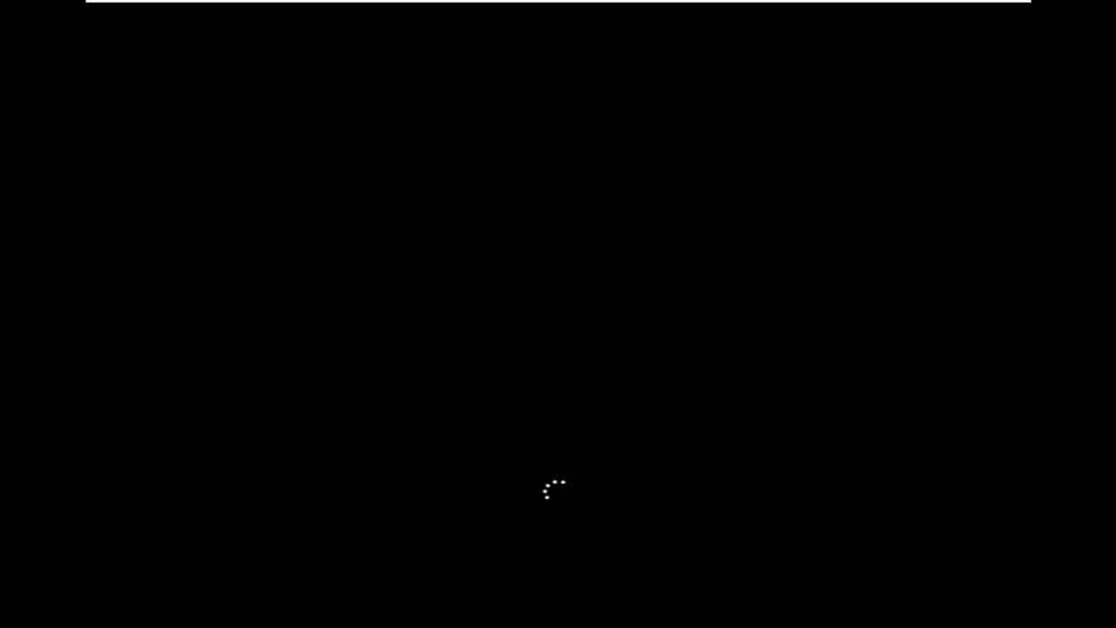
Step: Sign in to Windows by entering the account PIN and close the System Restore message
key("space")
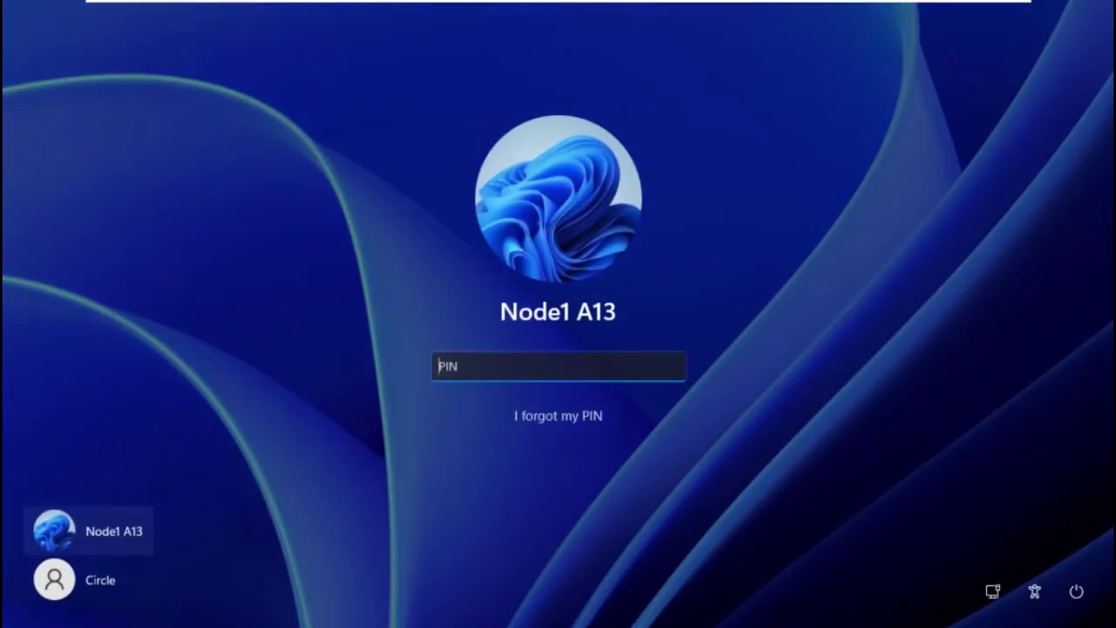
type("••••")
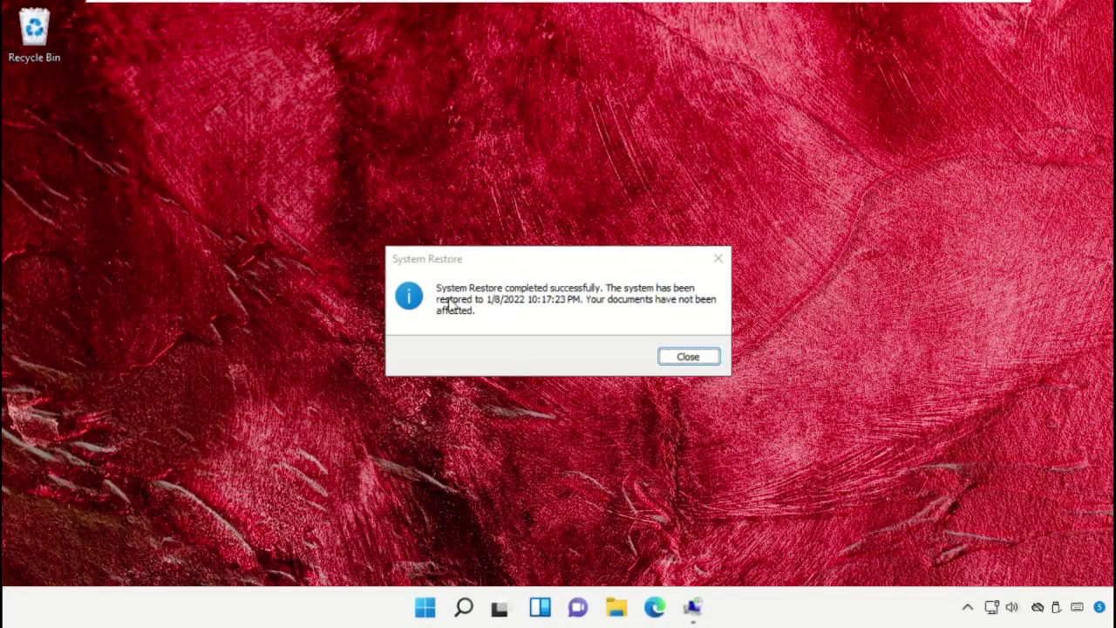
left_click(674, 359)
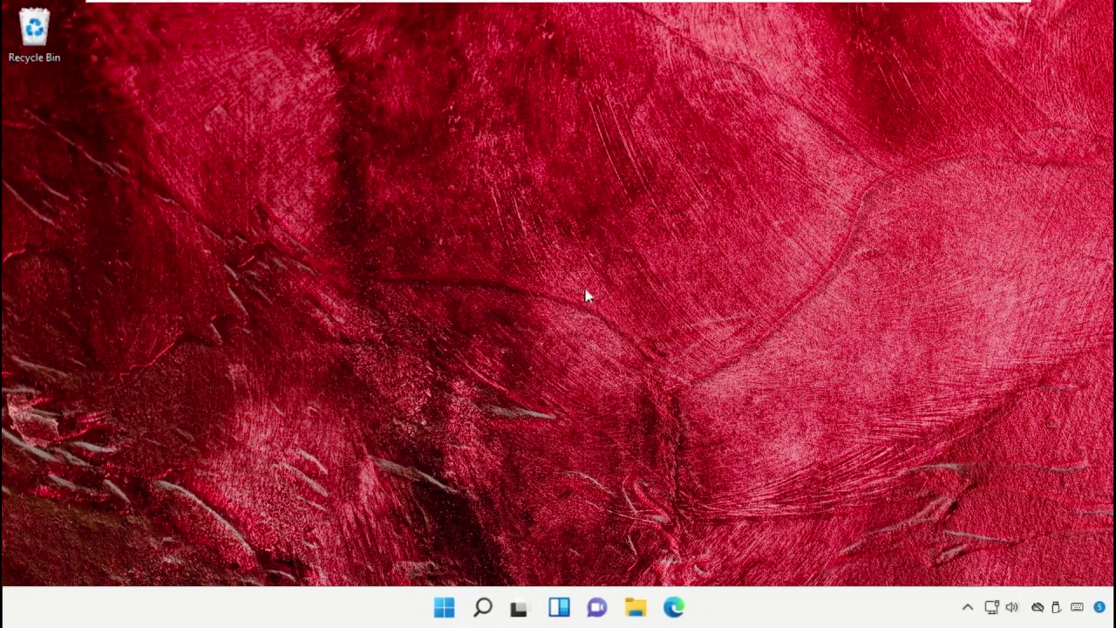